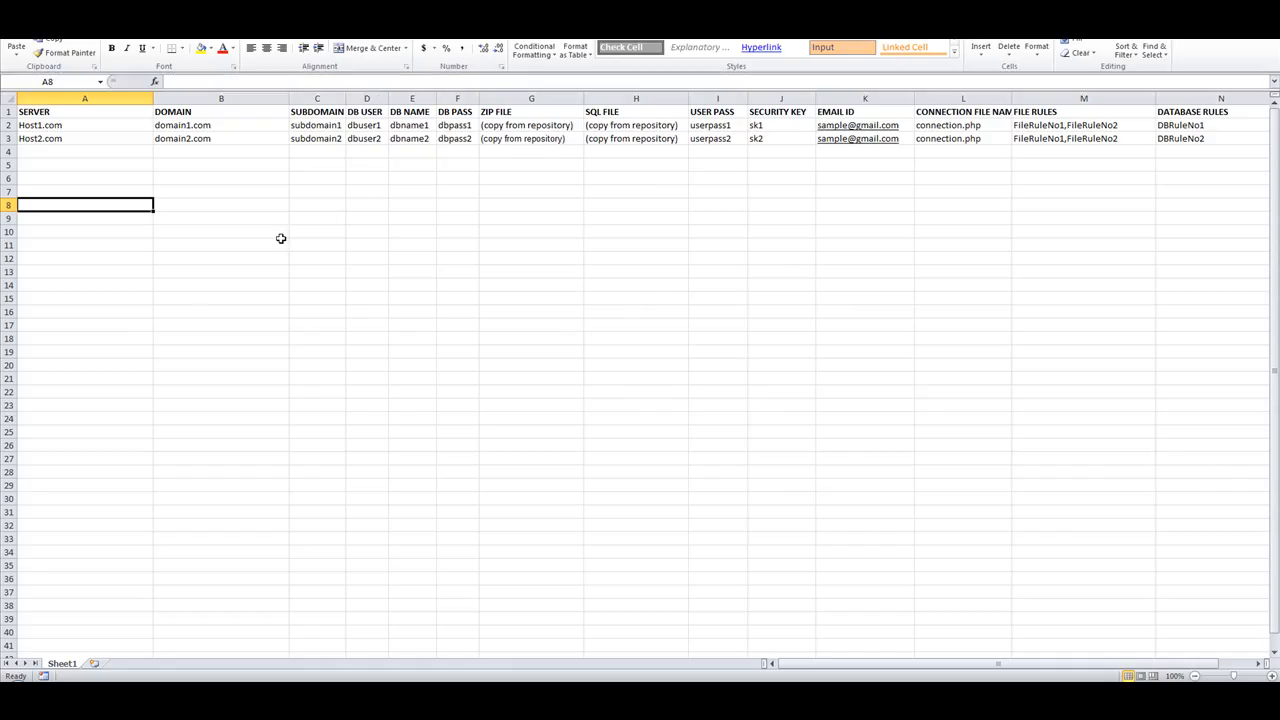
- Review the SERVER, DOMAIN and SUBDOMAIN columns of the sample subdomain sheet
click(198, 292)
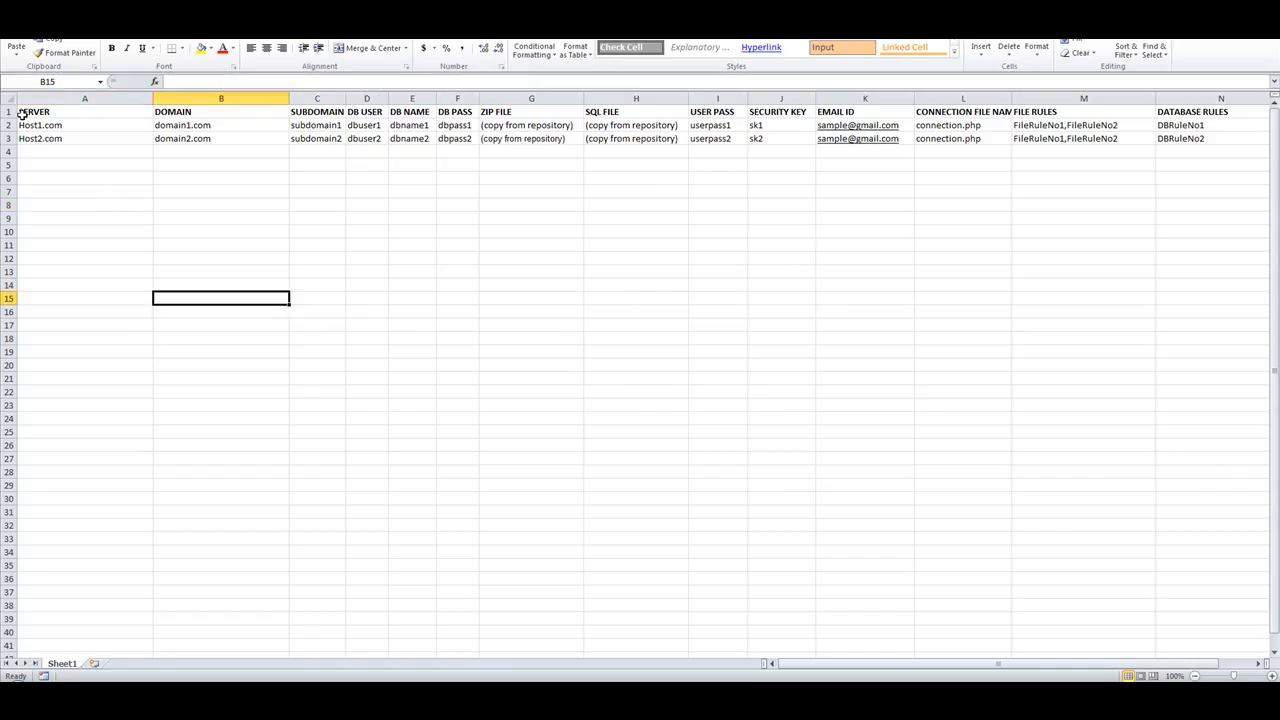
drag(59, 126, 66, 163)
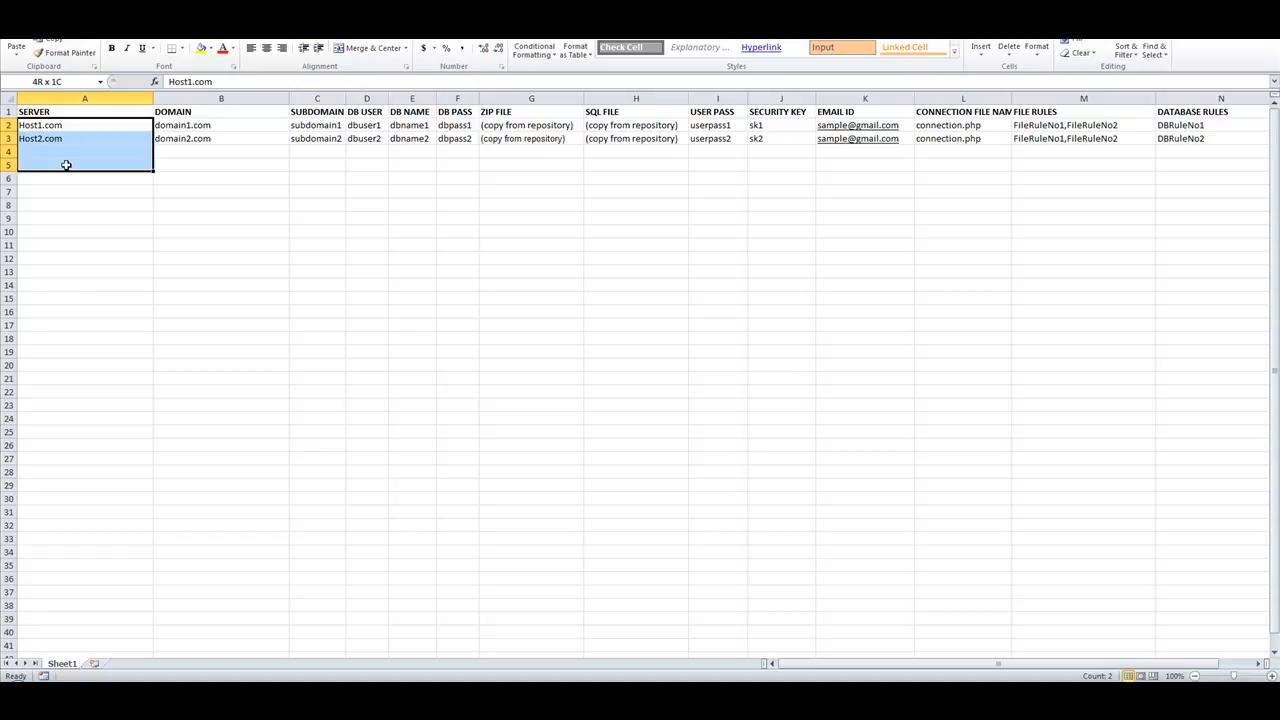
drag(66, 164, 86, 297)
drag(193, 128, 194, 288)
click(320, 128)
drag(320, 130, 324, 273)
- Examine the sheet's DOMAIN column alongside the Sub Domain Batch Installation page behind the workbook window
key(super+Right)
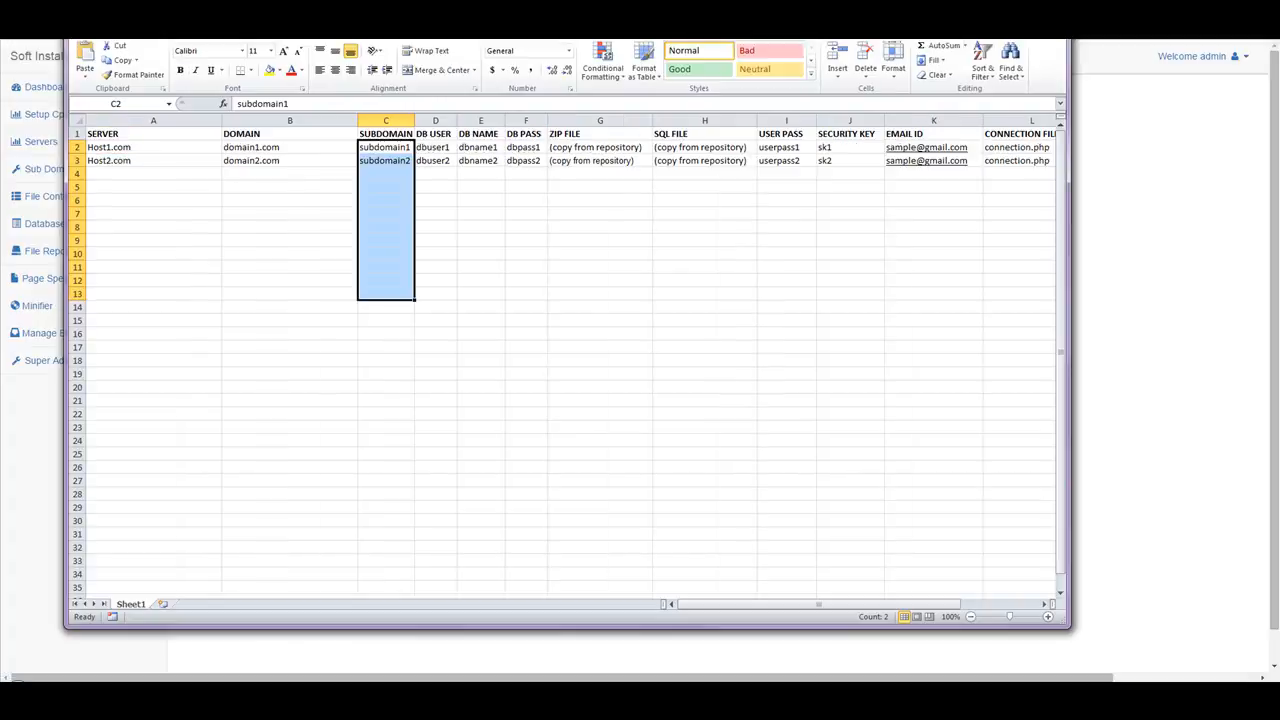
drag(976, 200, 980, 428)
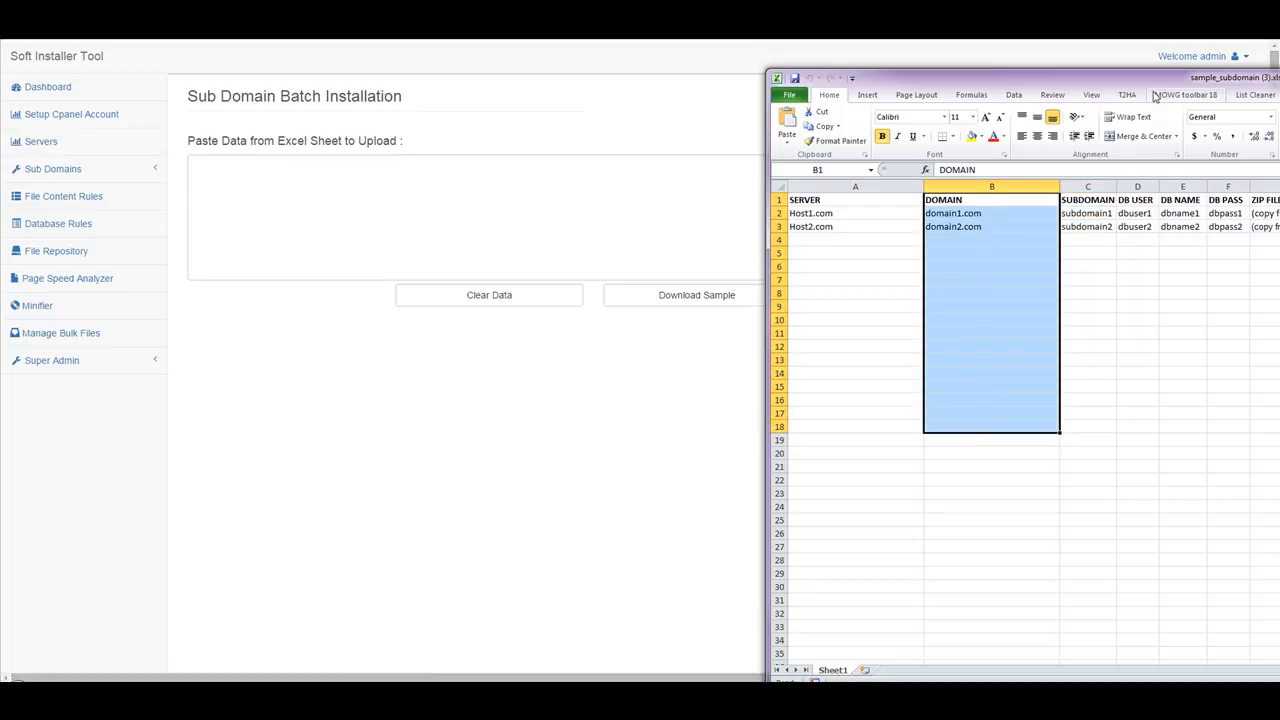
drag(1185, 78, 458, 58)
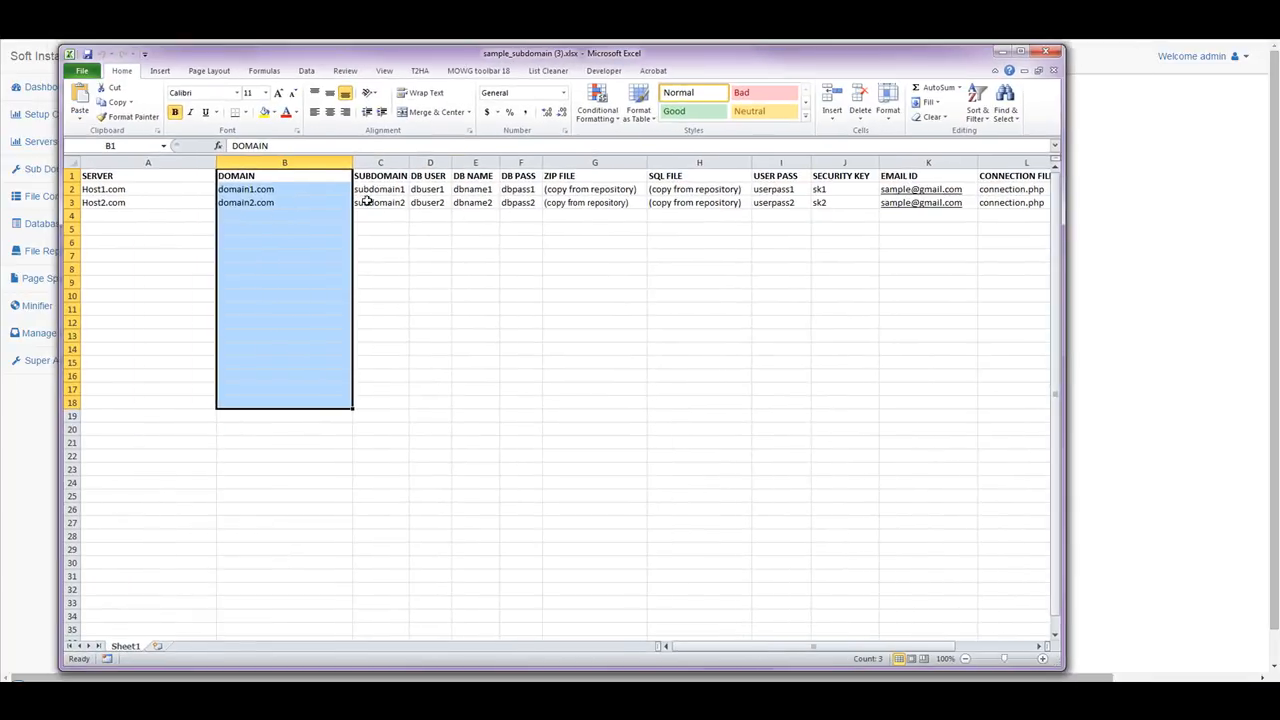
click(276, 216)
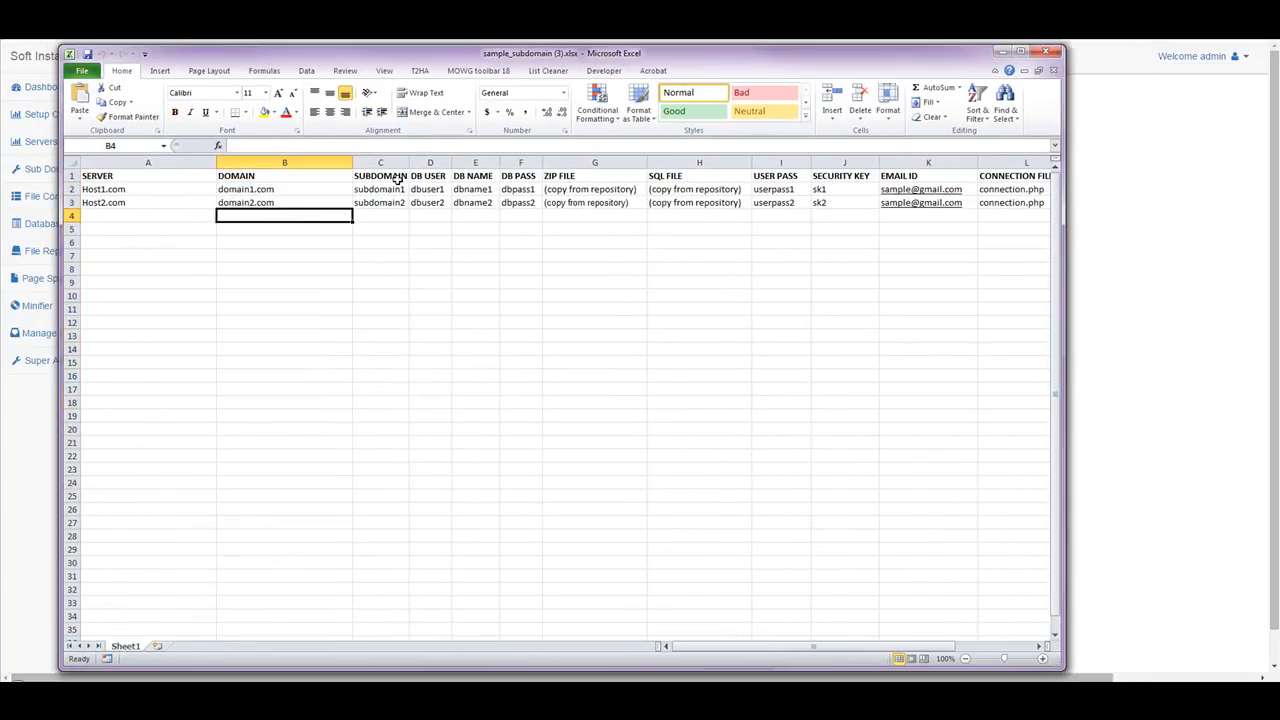
click(282, 193)
drag(282, 195, 279, 203)
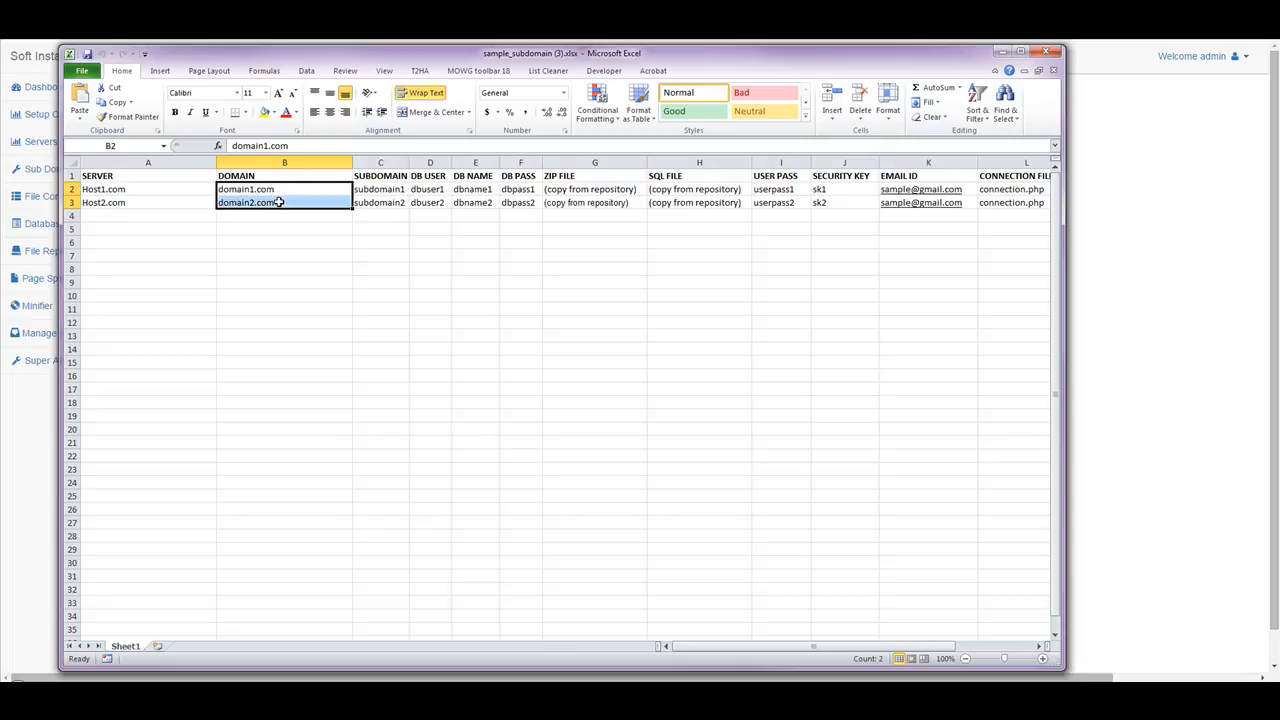
drag(347, 60, 959, 162)
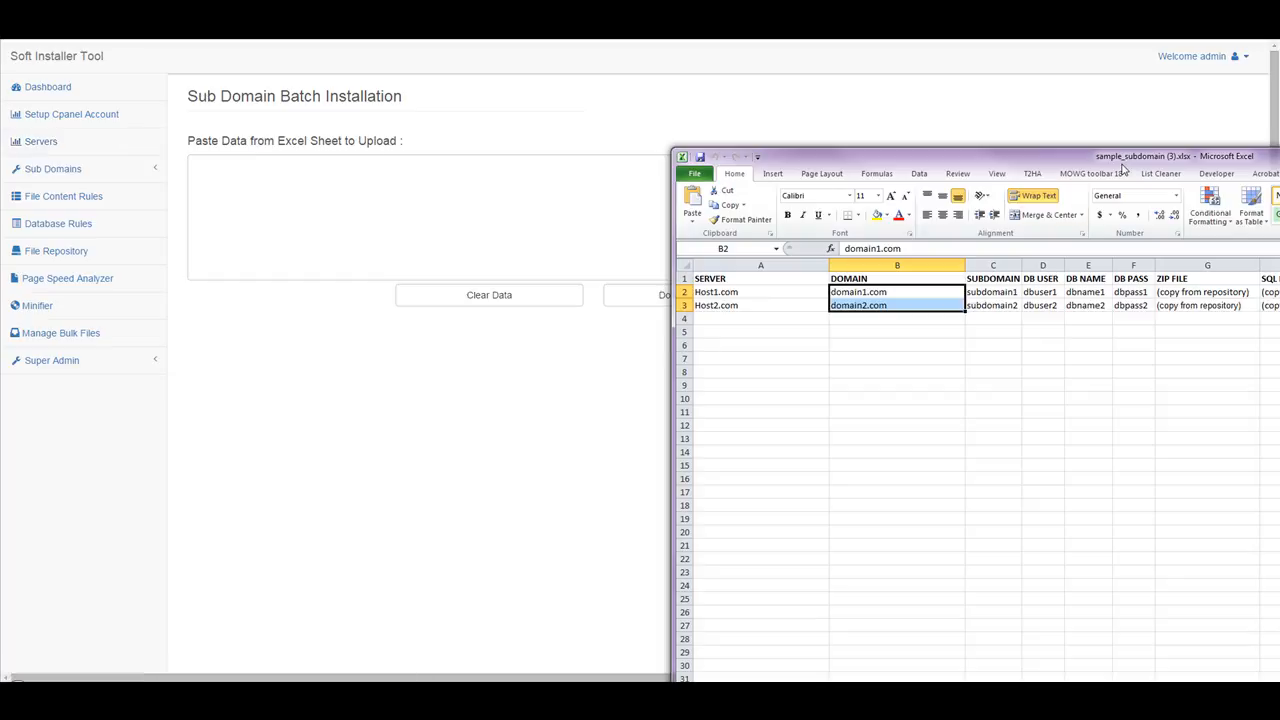
drag(1123, 167, 536, 62)
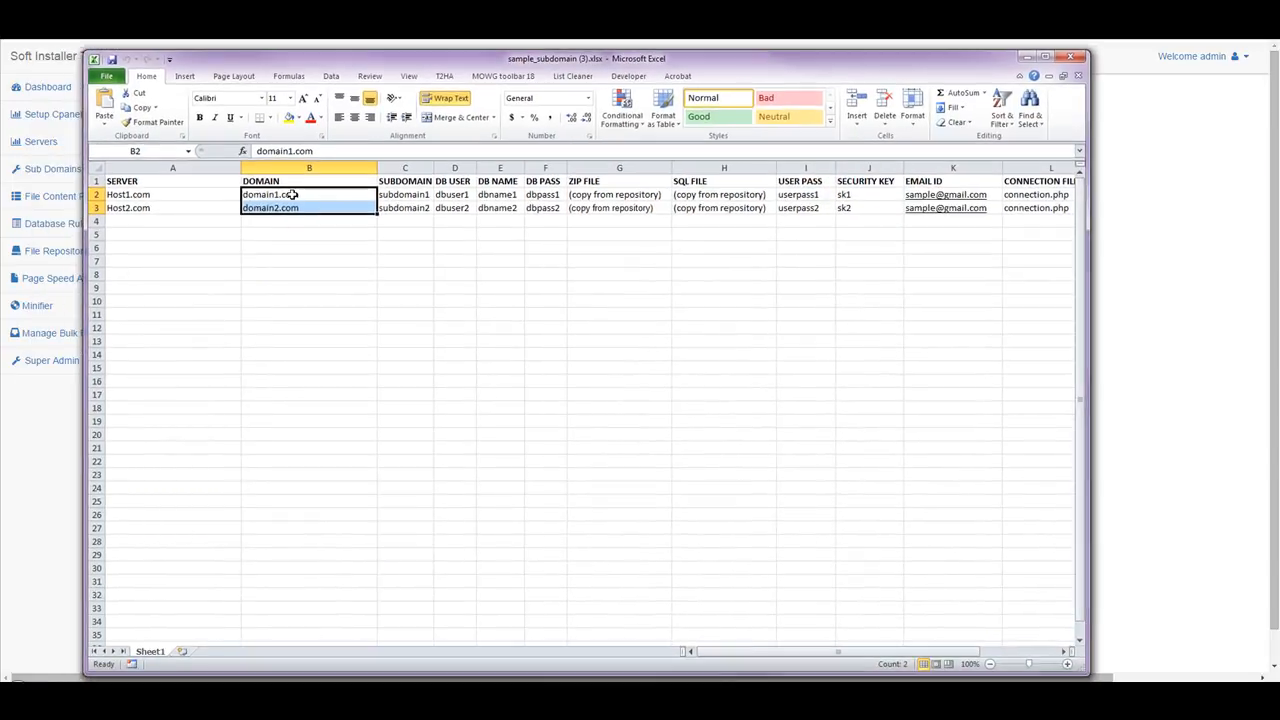
- Examine the DOMAIN, SUBDOMAIN and DB USER entries in the two sample rows
drag(289, 197, 286, 431)
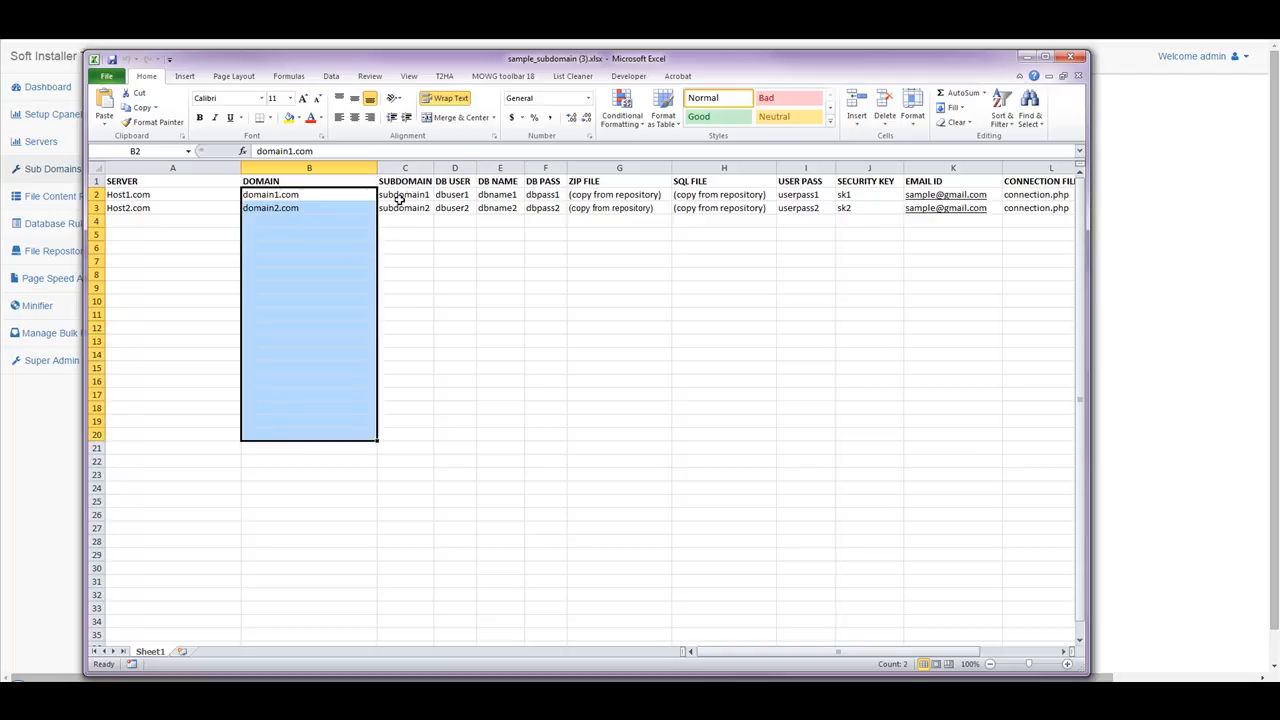
drag(398, 200, 383, 380)
drag(458, 192, 443, 340)
mouse_move(400, 198)
mouse_down()
mouse_move(391, 229)
mouse_move(391, 211)
mouse_up()
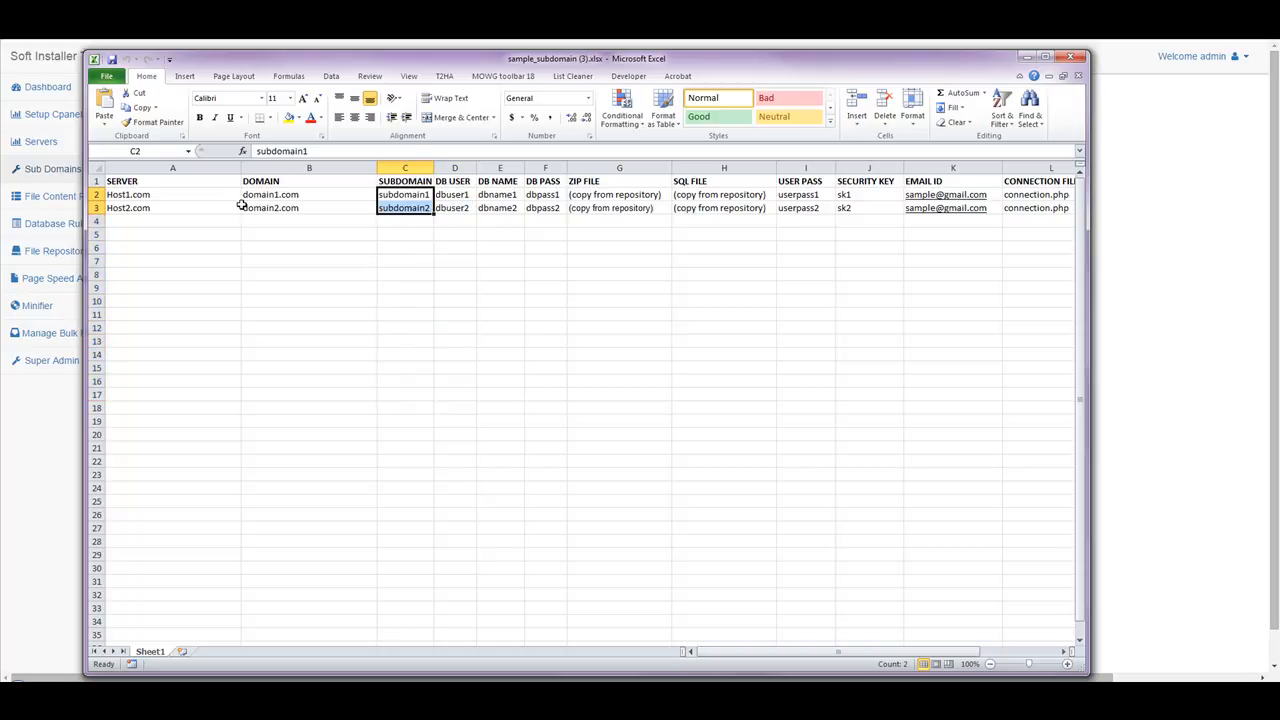
click(303, 191)
click(348, 206)
click(411, 207)
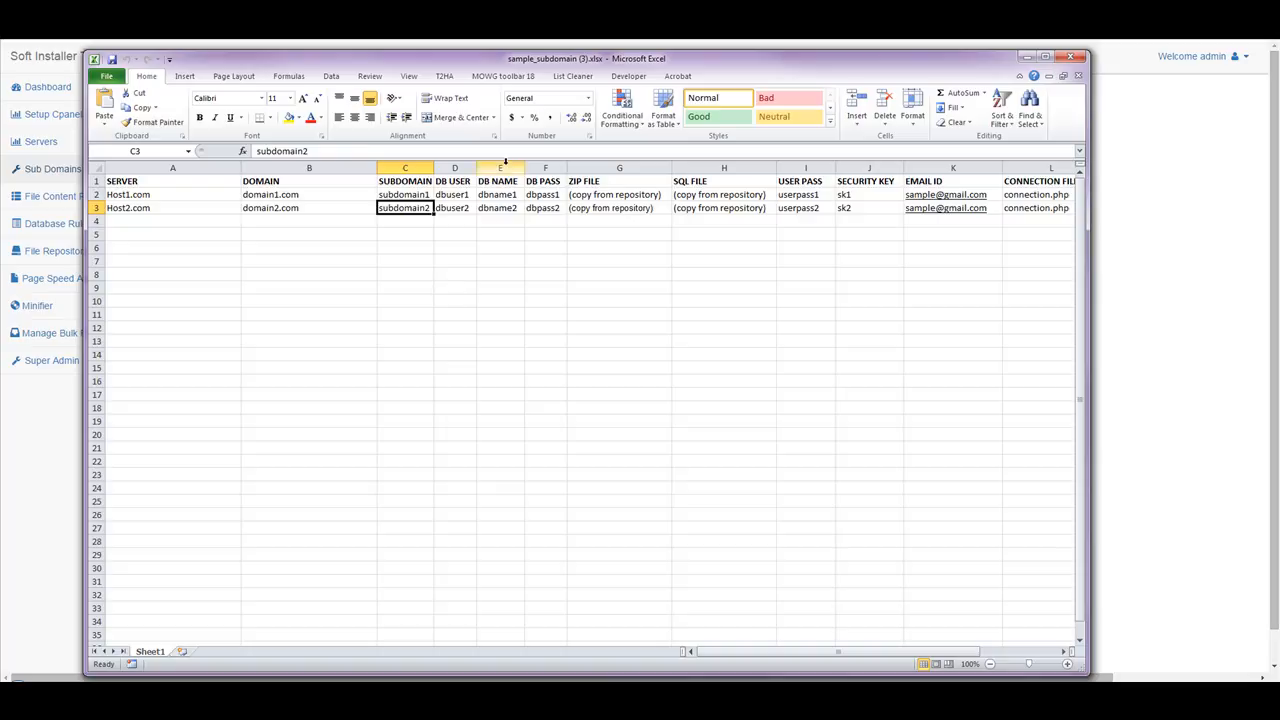
- Compare the SERVER entries with the DOMAIN entries, focusing on the Host1.com and domain1.com pair
drag(158, 193, 157, 213)
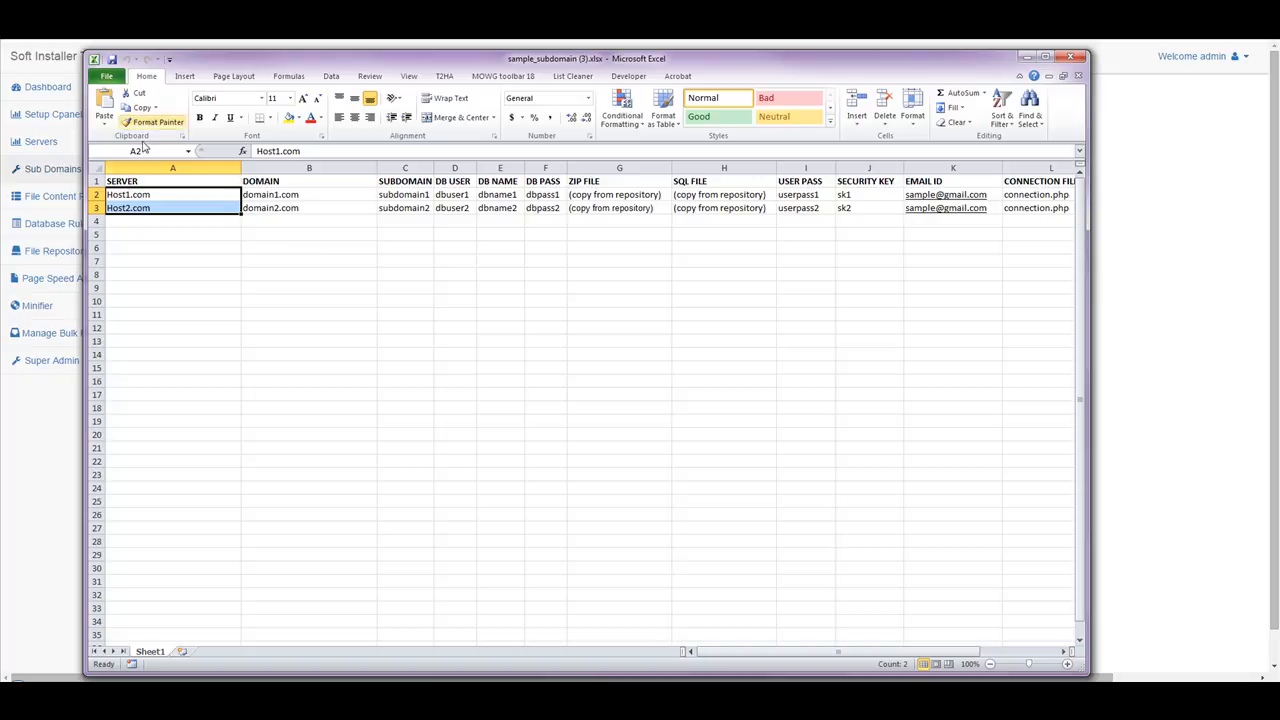
click(295, 197)
click(206, 197)
click(300, 198)
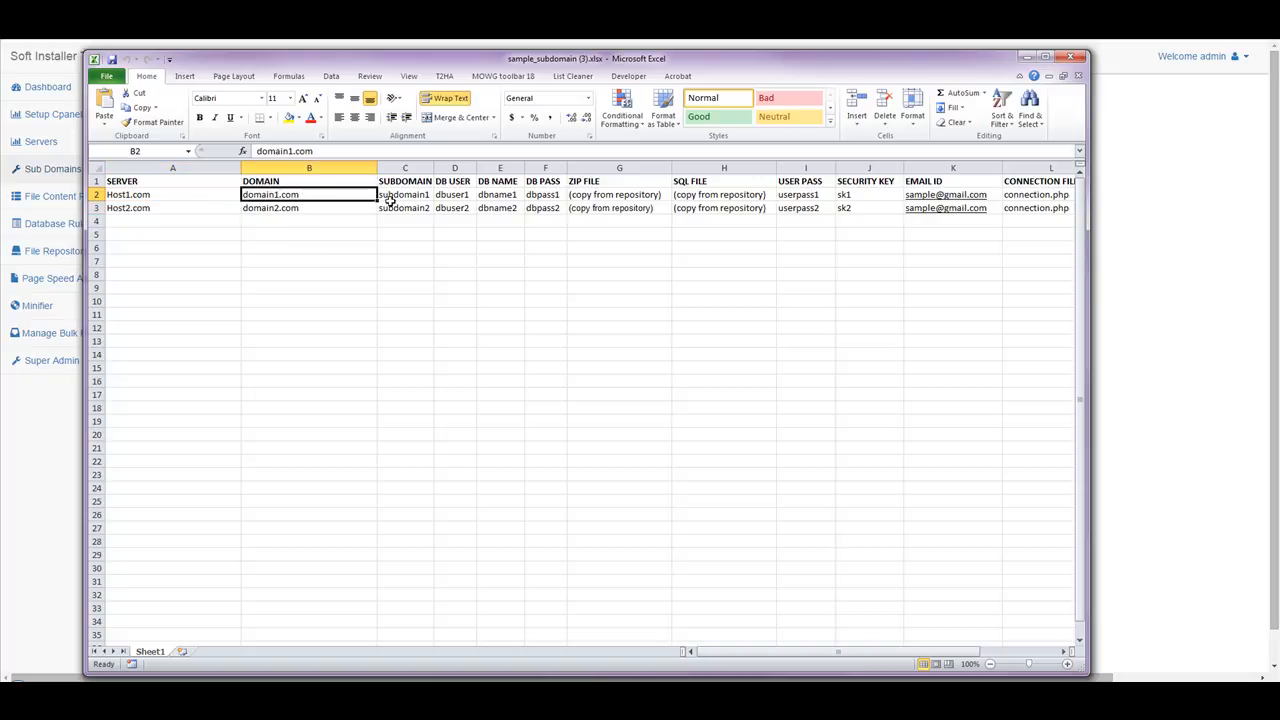
click(404, 195)
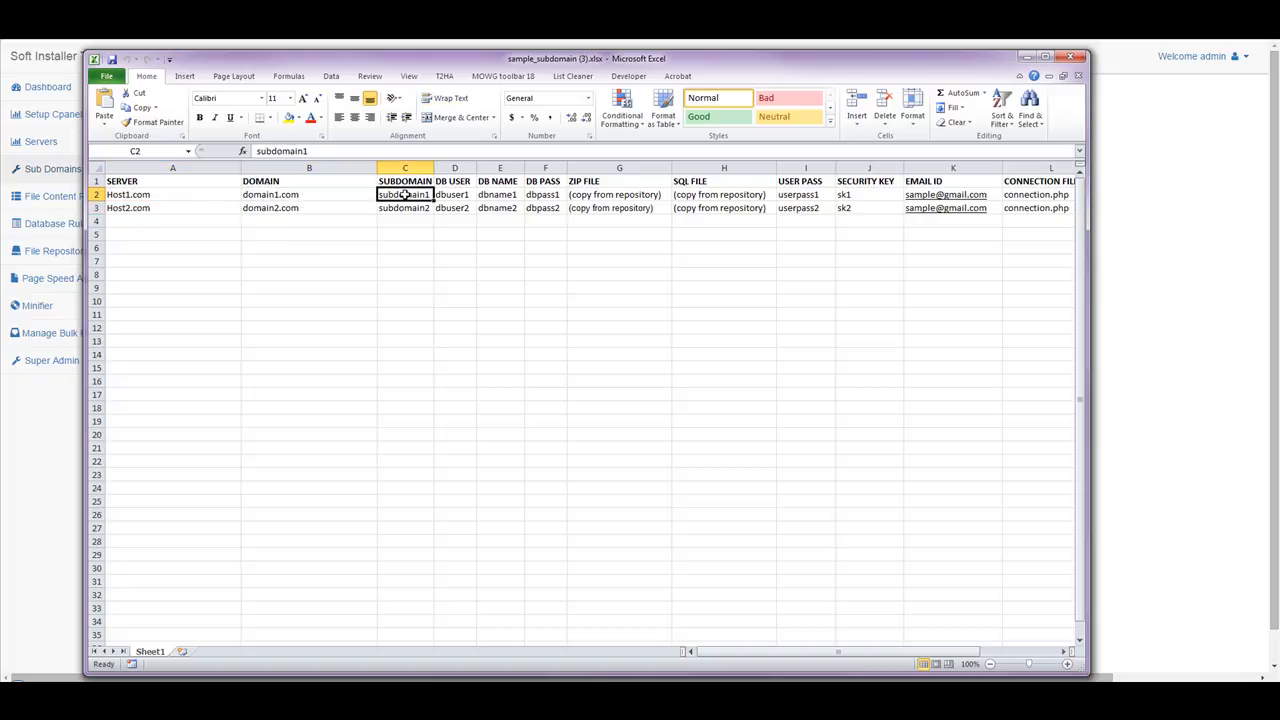
click(163, 197)
drag(165, 195, 166, 206)
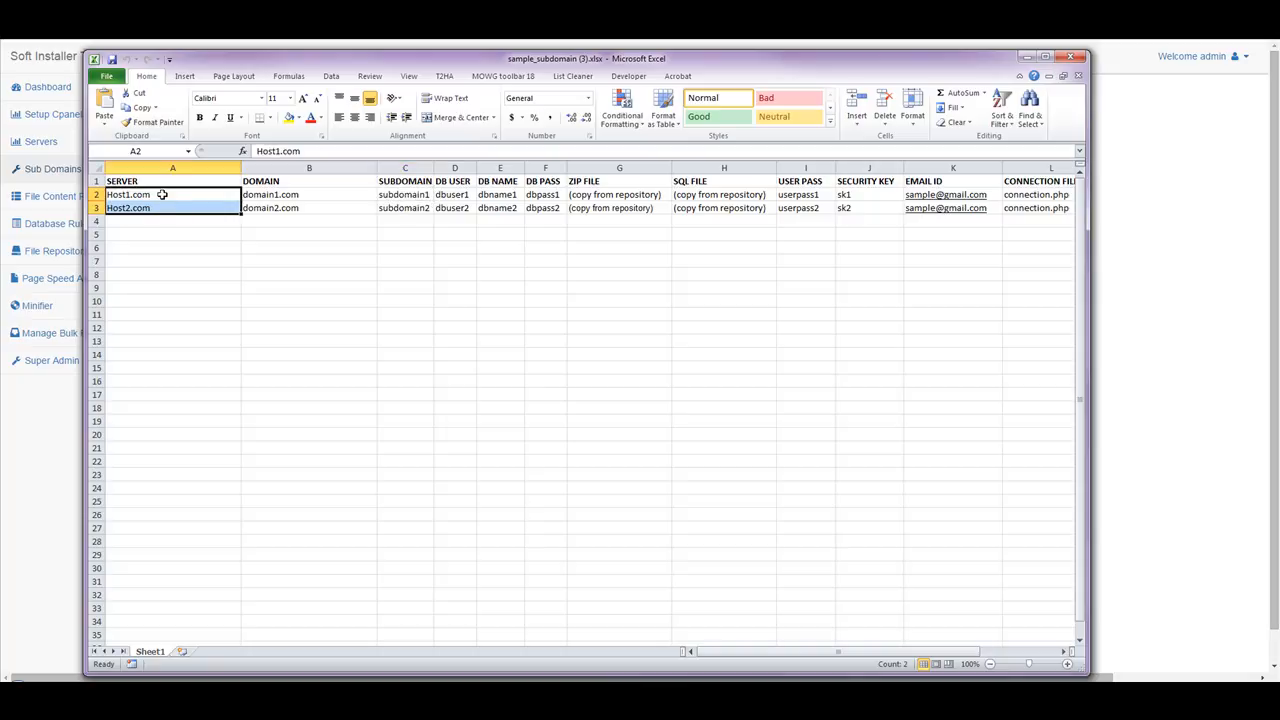
click(163, 195)
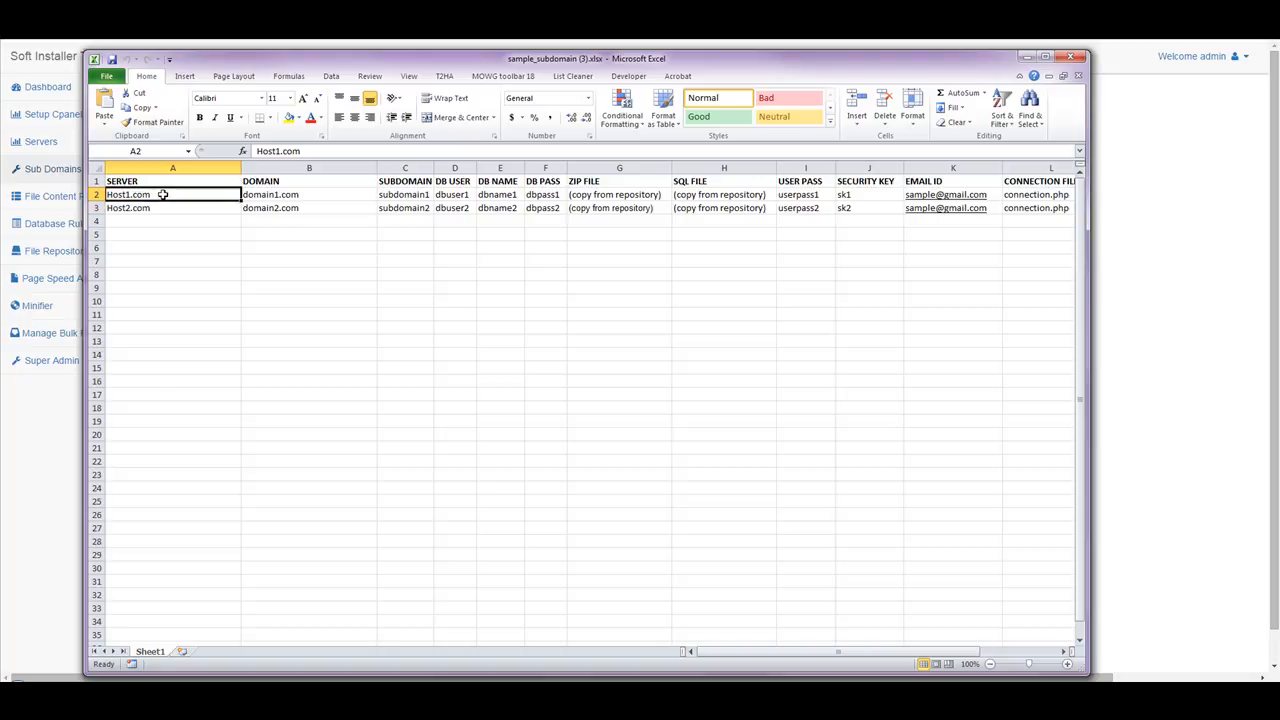
click(309, 195)
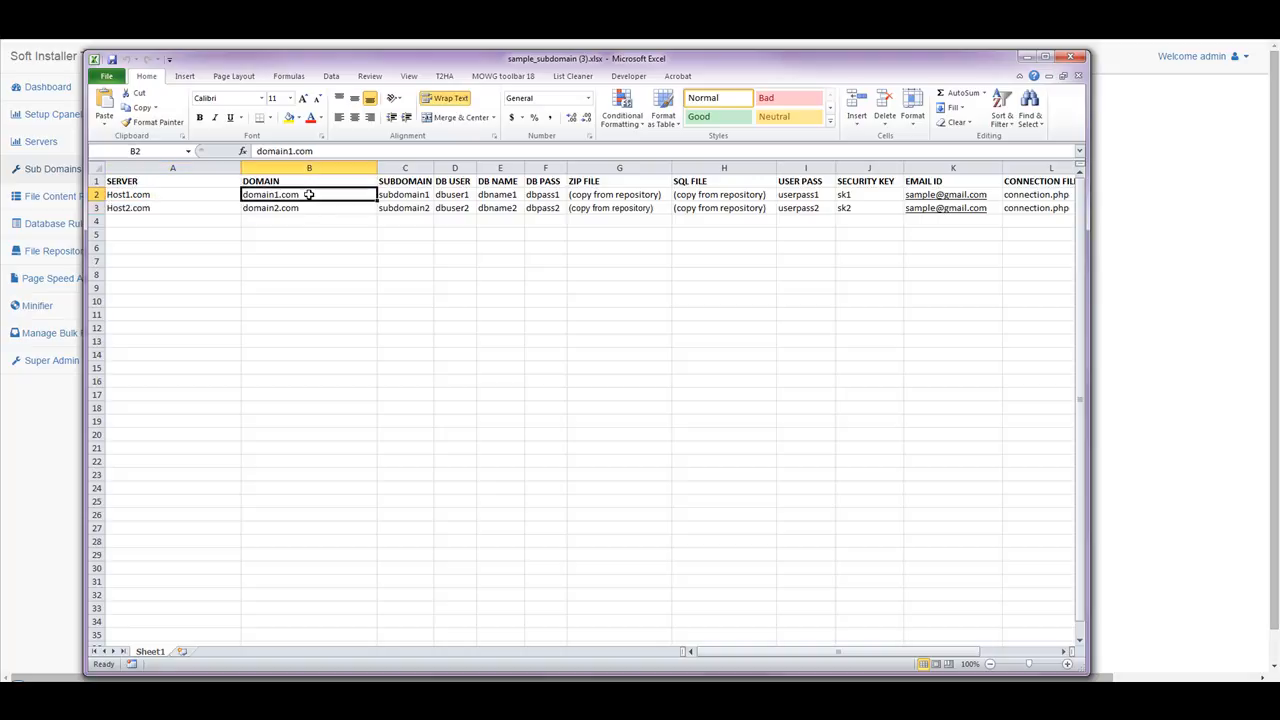
click(176, 195)
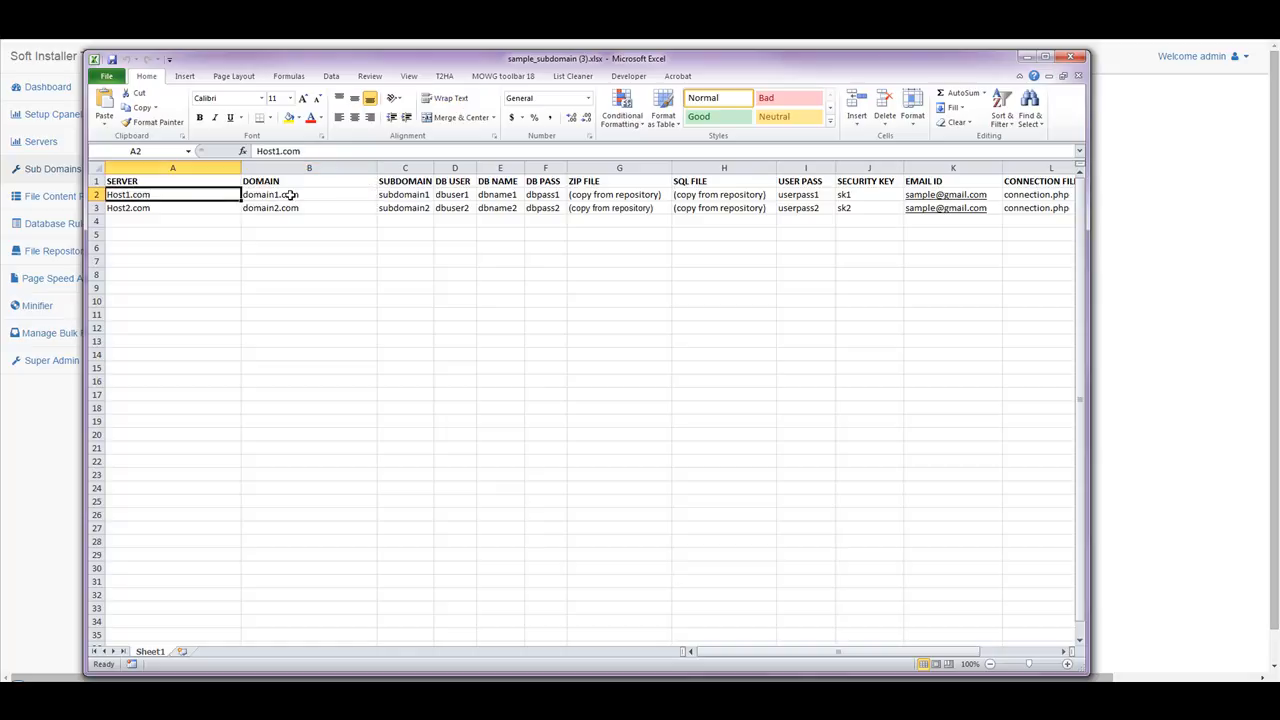
click(290, 195)
click(171, 195)
click(286, 196)
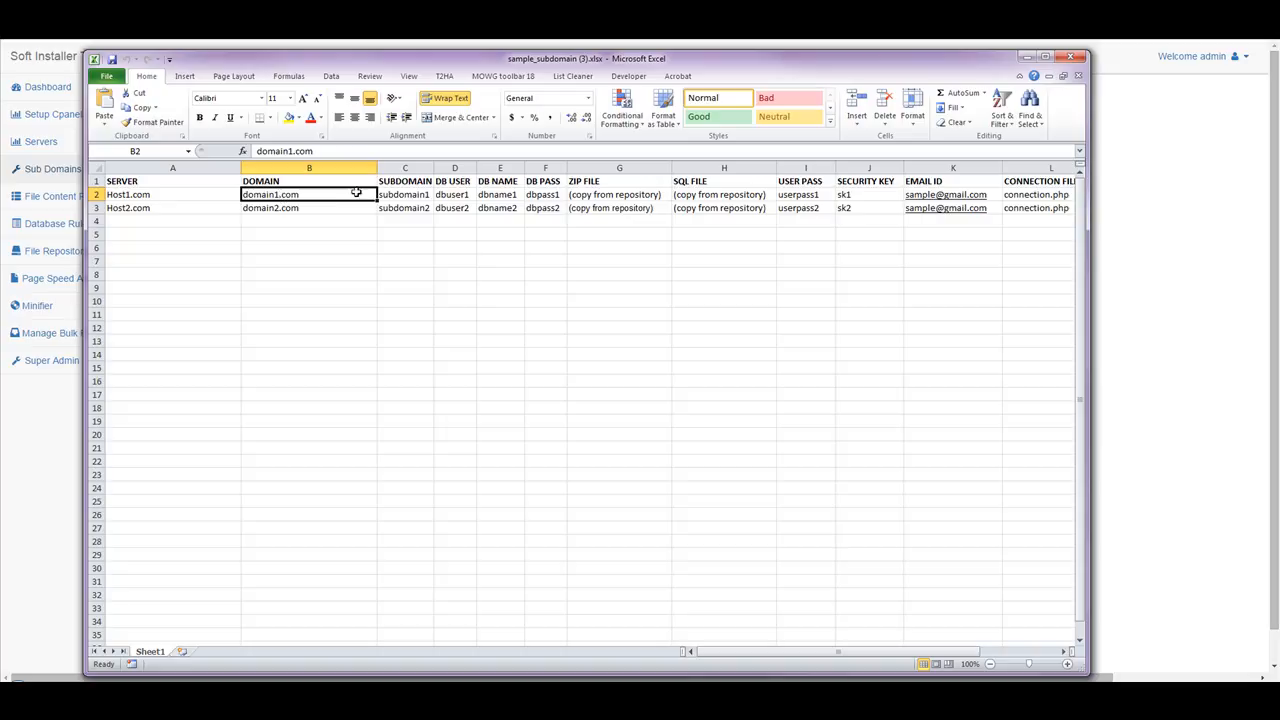
- Check how the subdomain, domain and server cells relate to each other in the first sample row
click(412, 194)
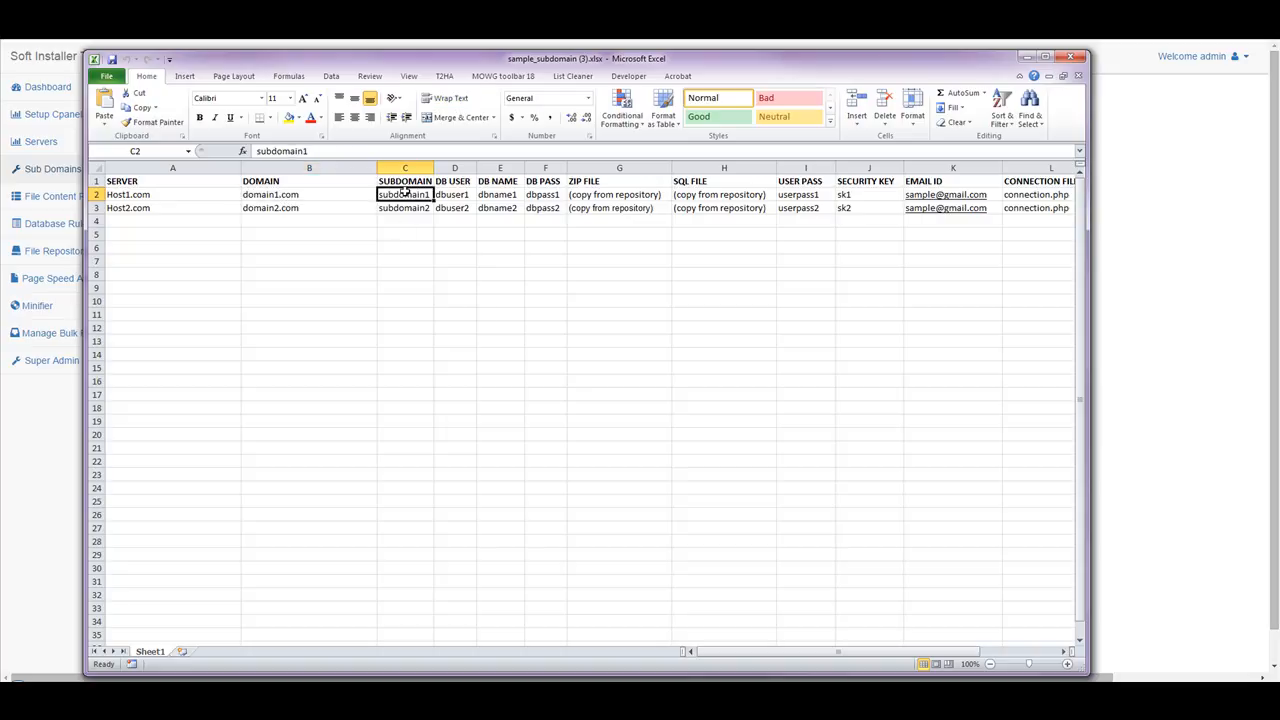
click(310, 194)
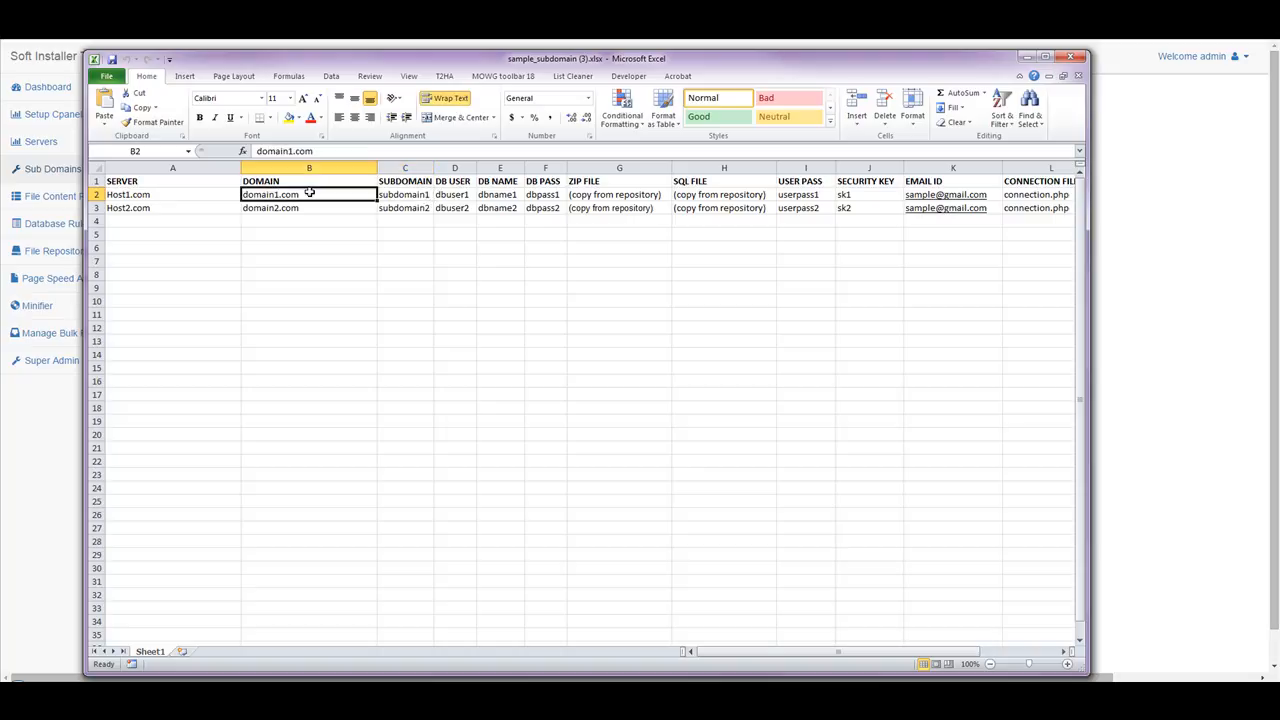
click(406, 197)
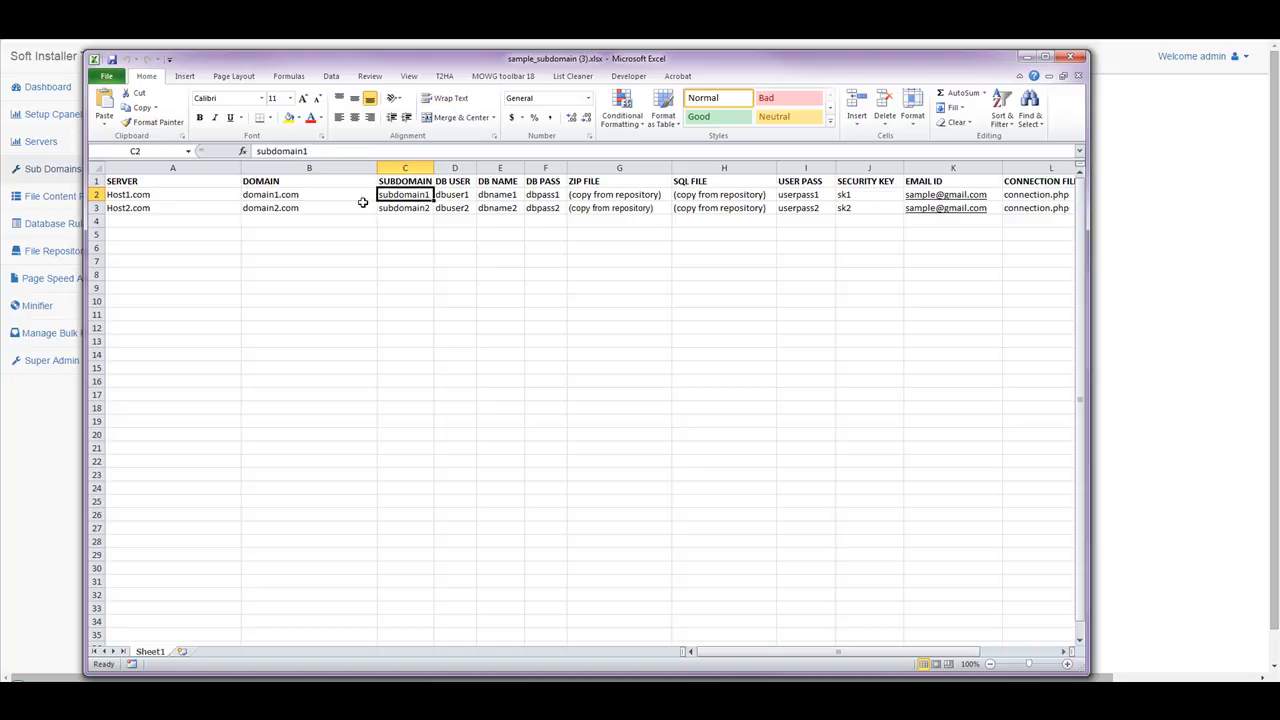
click(302, 196)
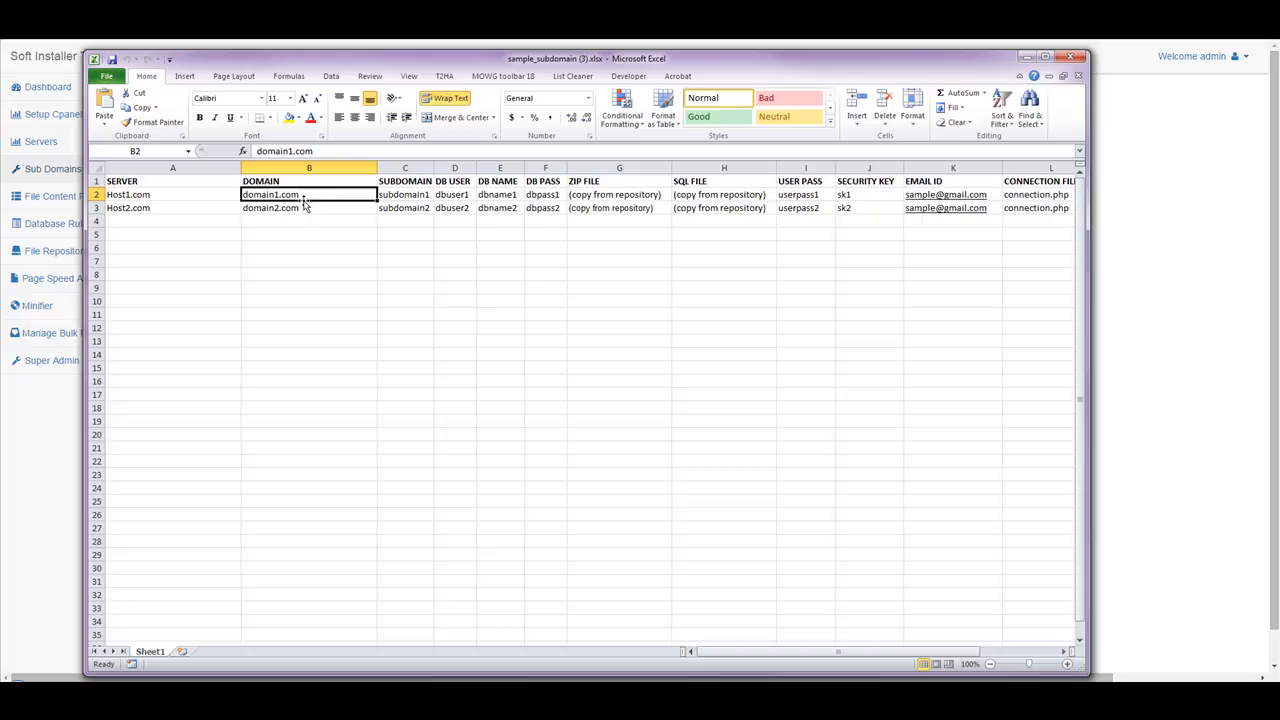
click(160, 194)
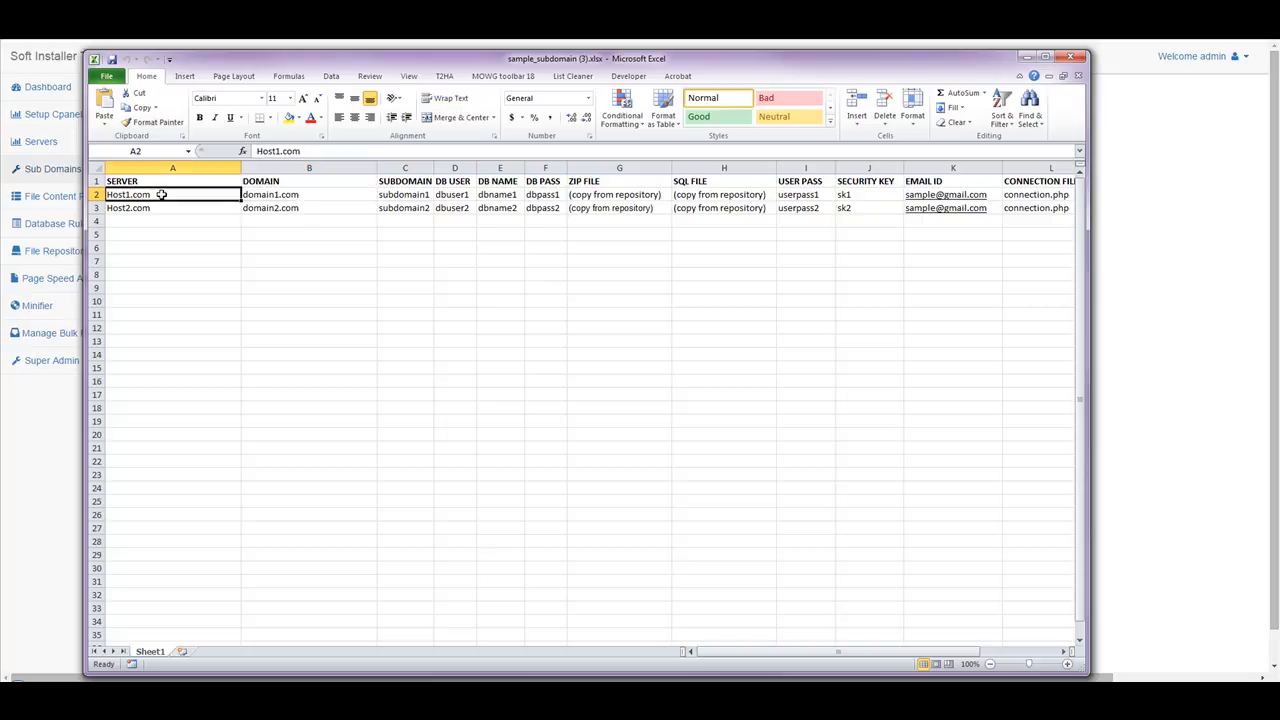
drag(282, 192, 206, 191)
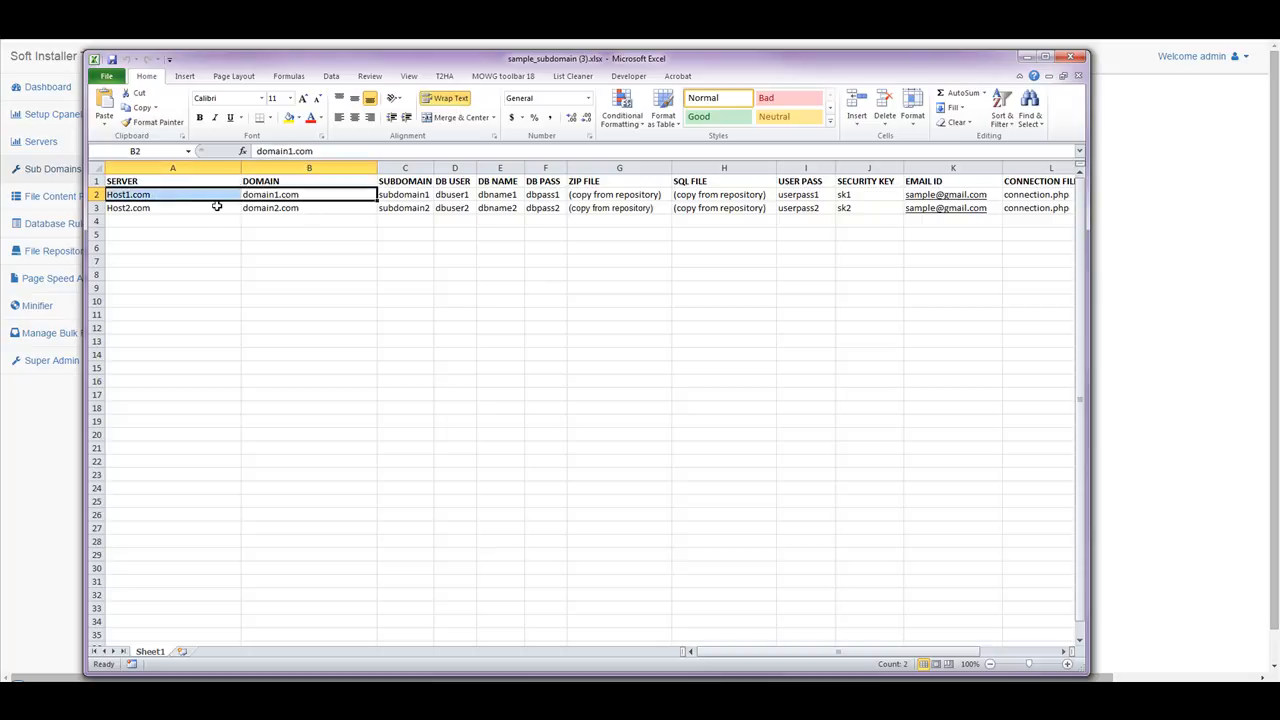
click(193, 194)
click(307, 195)
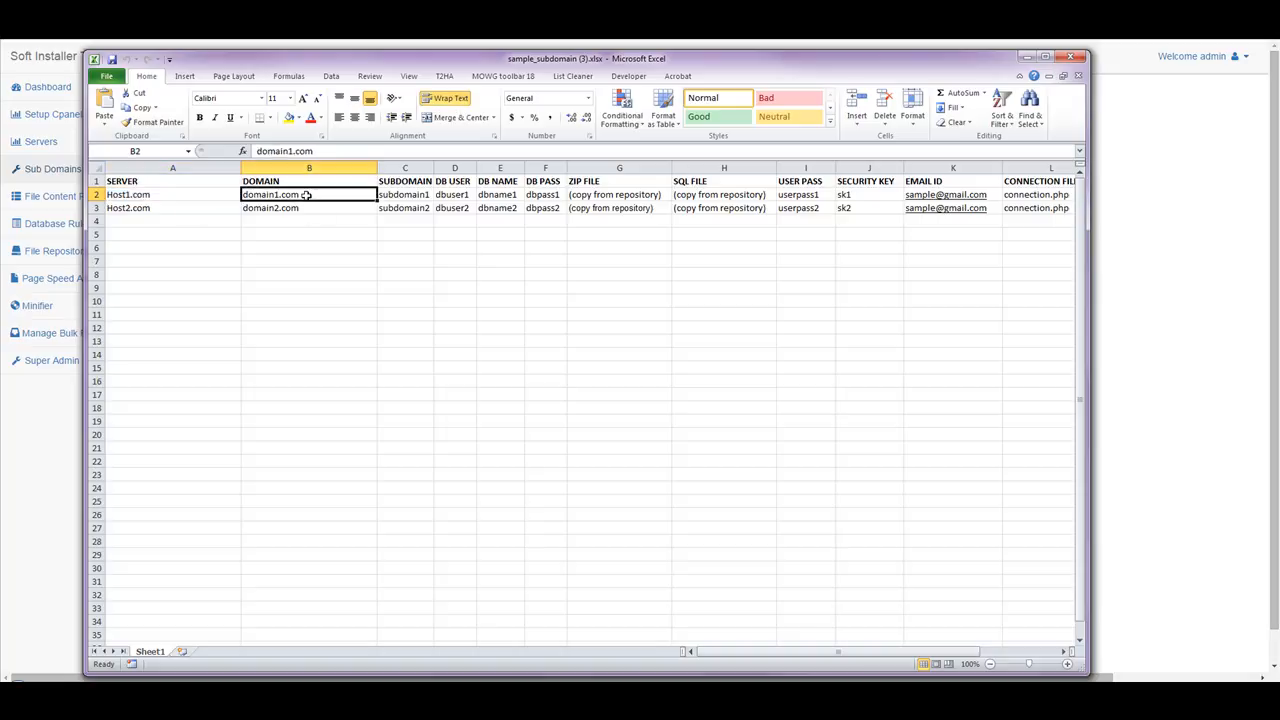
click(186, 195)
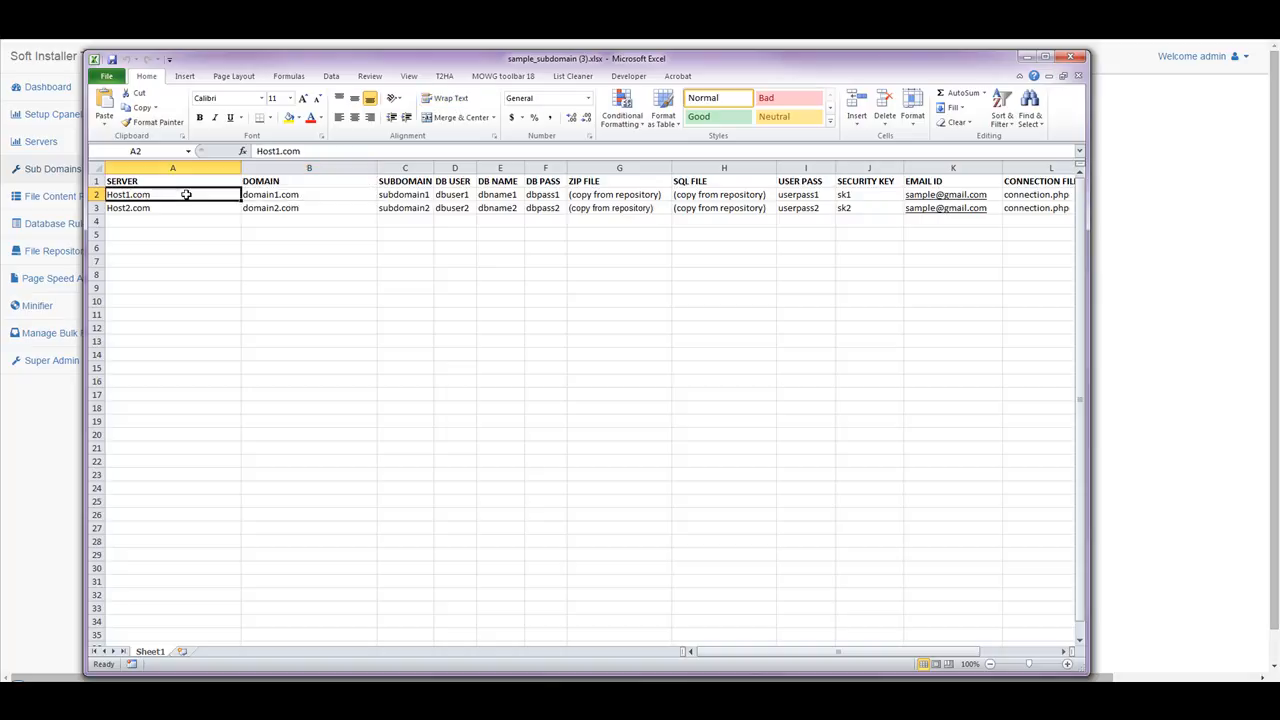
click(316, 195)
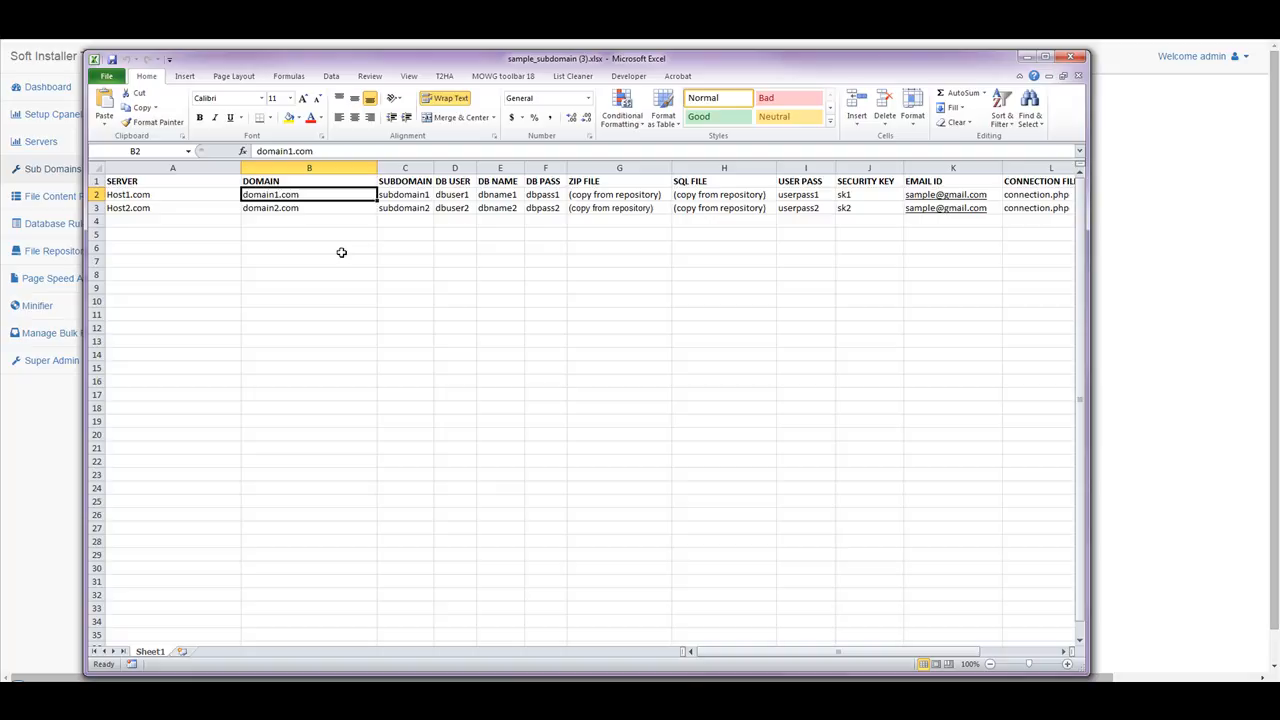
- Review the DB USER, DB NAME and DB PASS columns that follow the subdomain
click(400, 194)
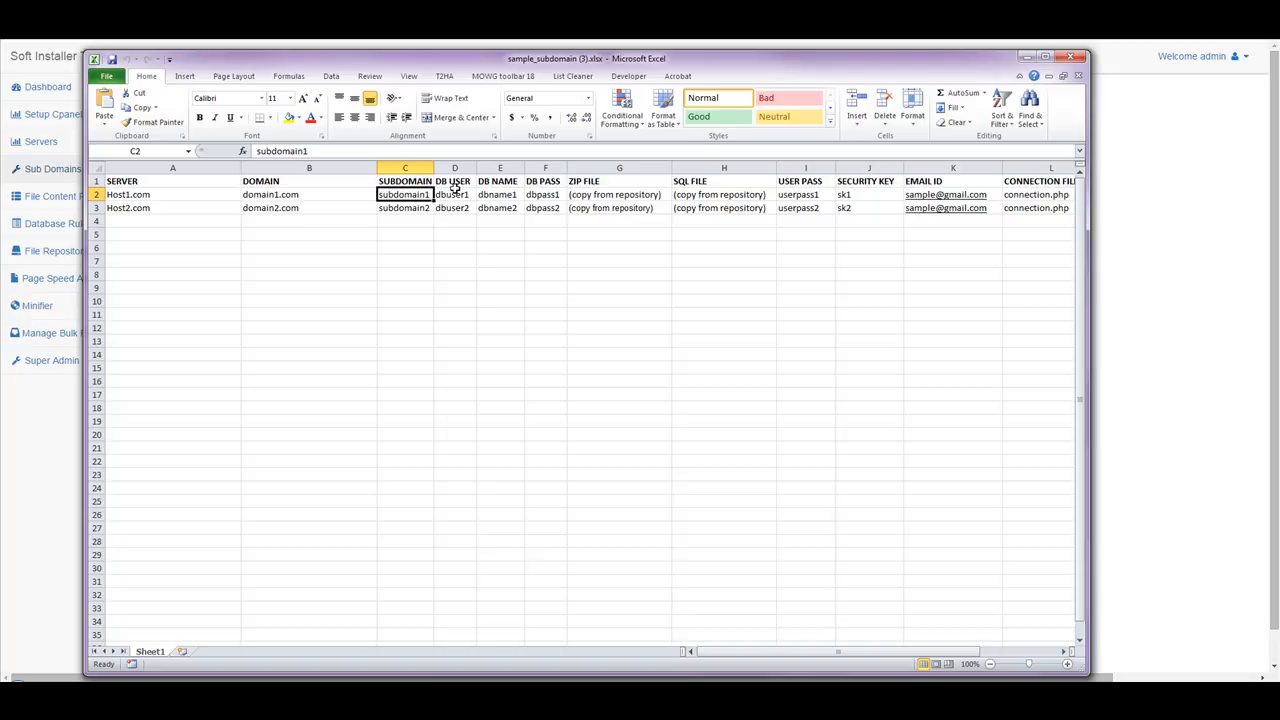
click(460, 194)
click(496, 197)
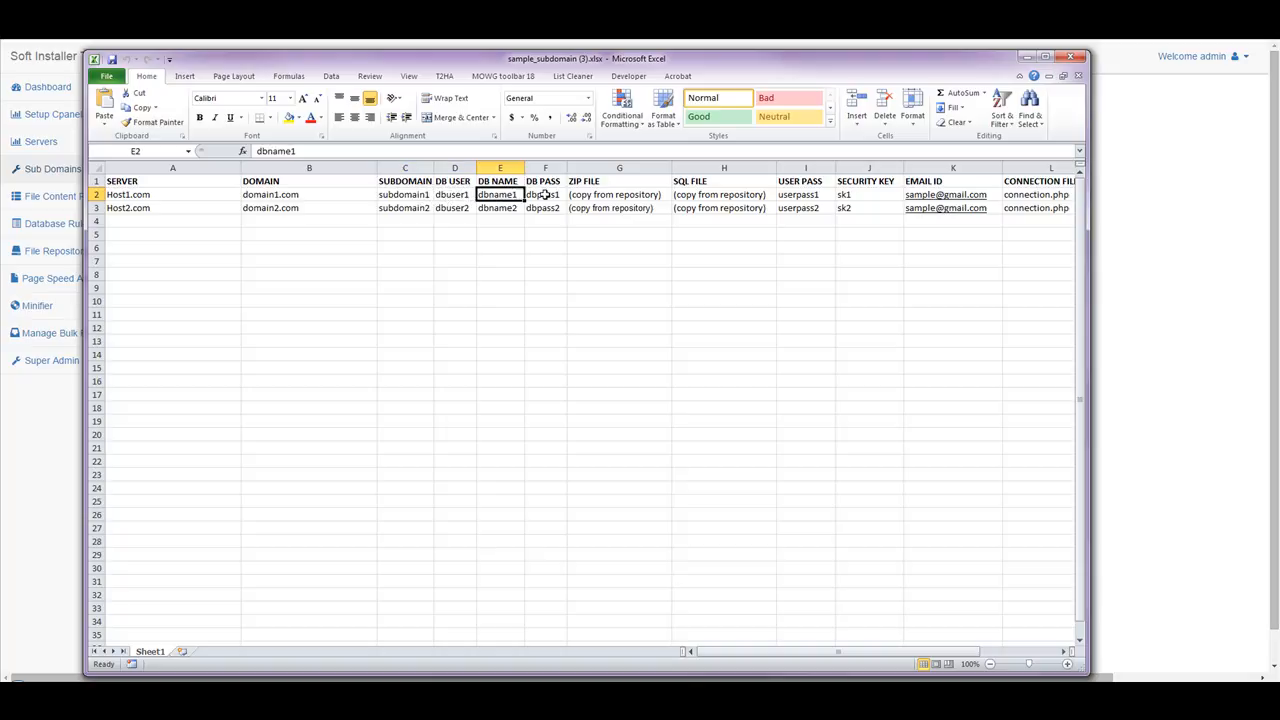
click(545, 194)
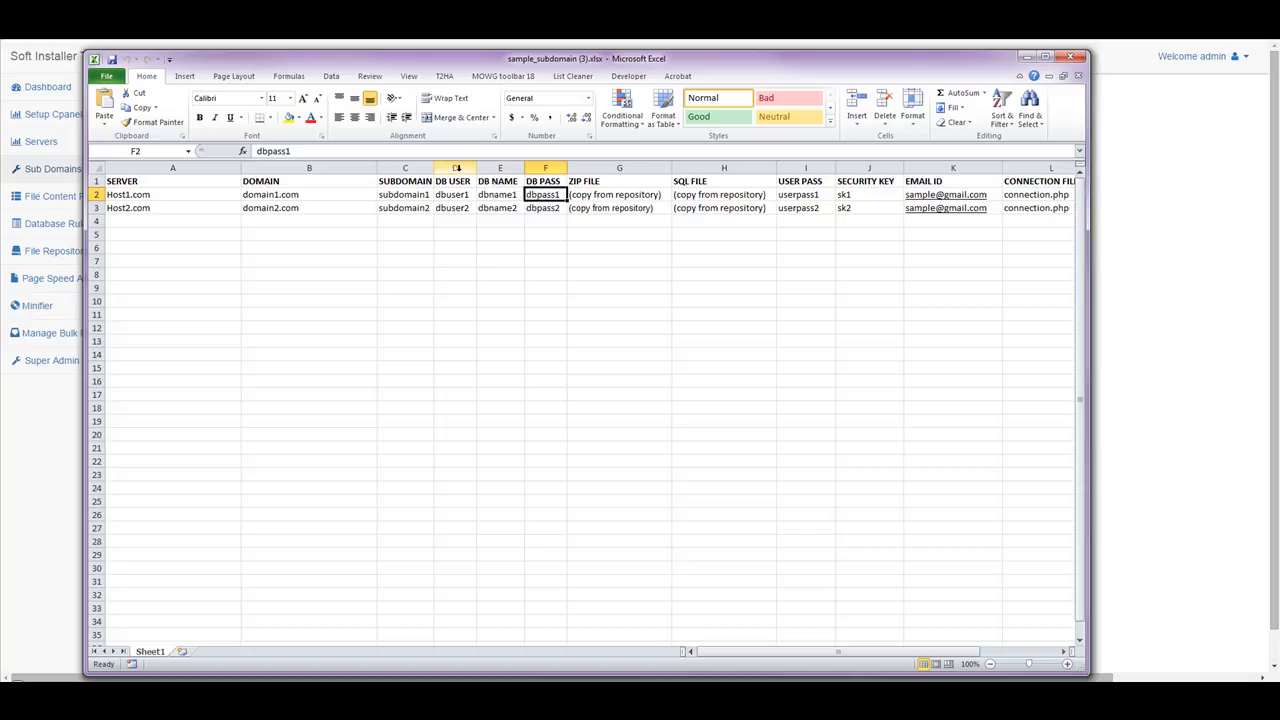
click(466, 182)
click(505, 182)
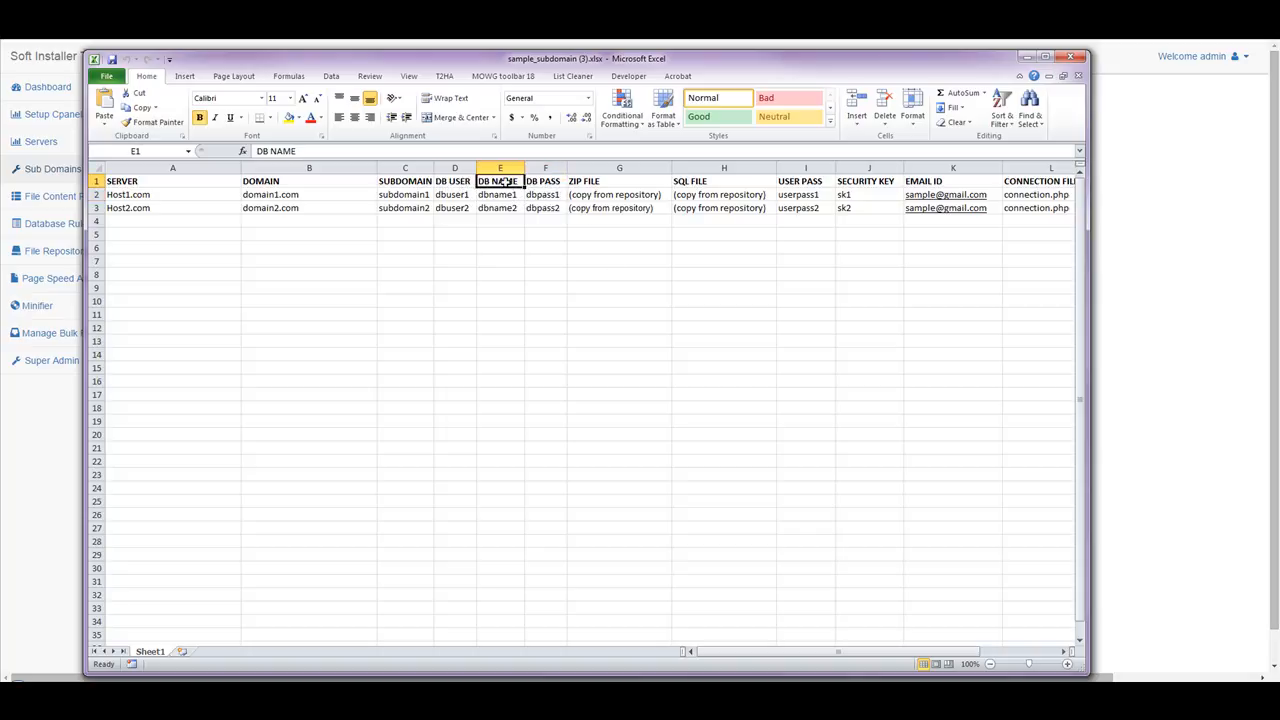
click(502, 168)
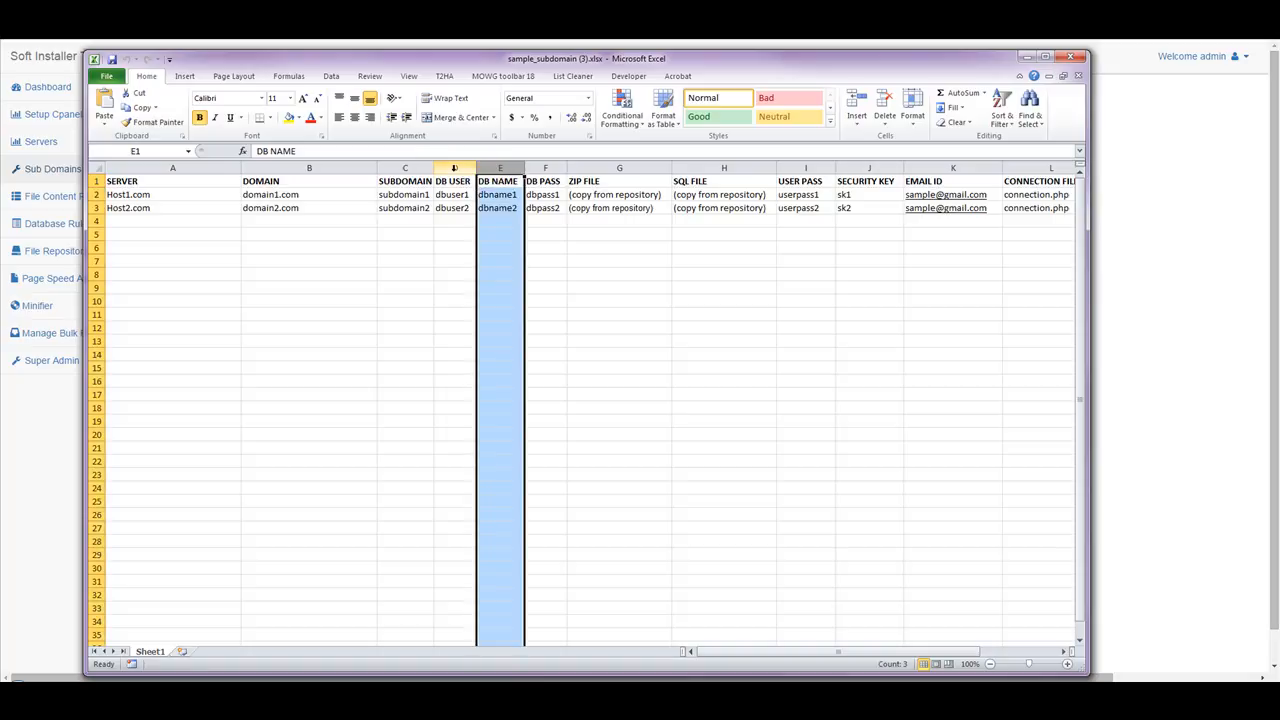
click(455, 168)
click(545, 168)
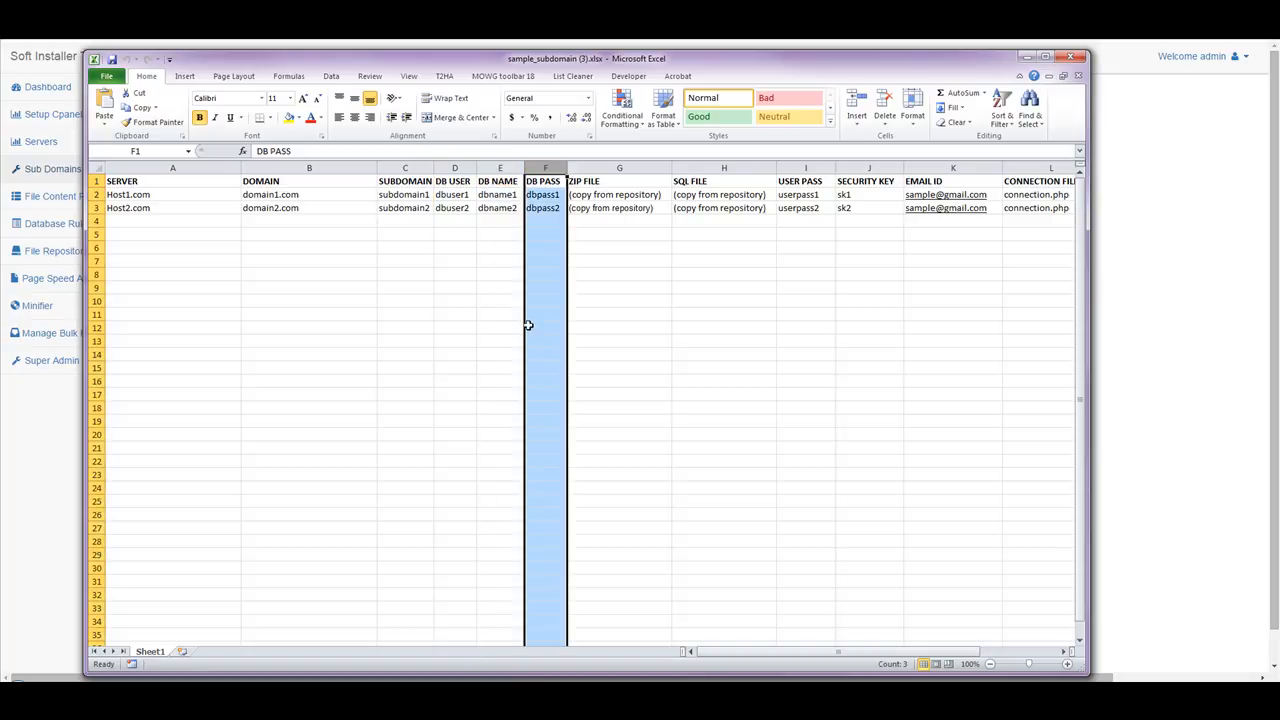
- Switch to Soft Installer Tool's file repository and copy the path of t2ha-A-Ad-1.zip from the Template-with-Panels directory
click(405, 247)
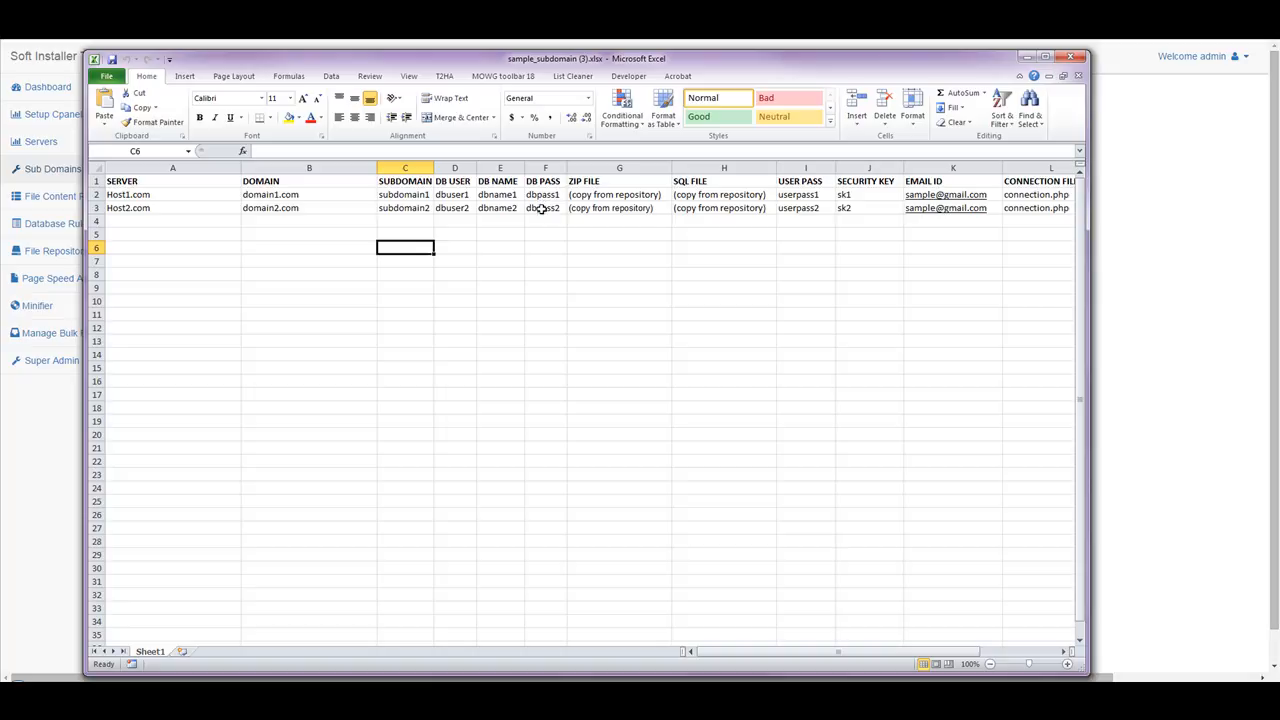
click(601, 194)
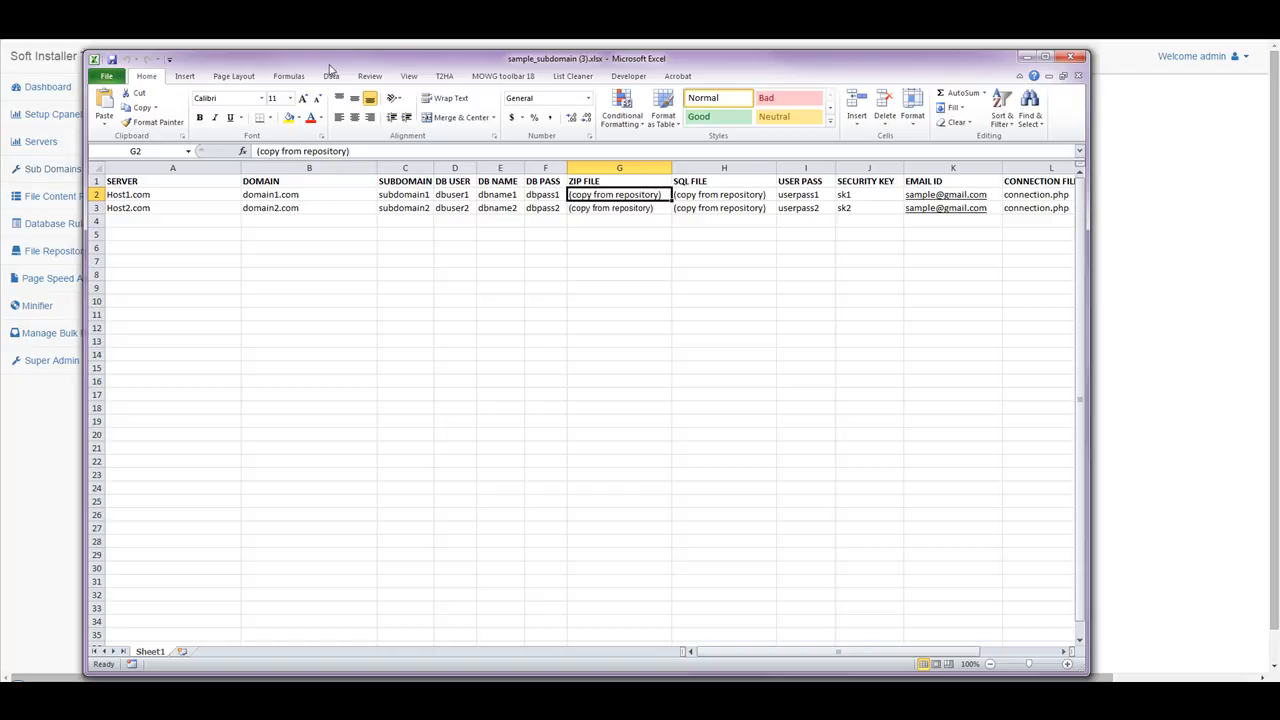
drag(331, 64, 1186, 152)
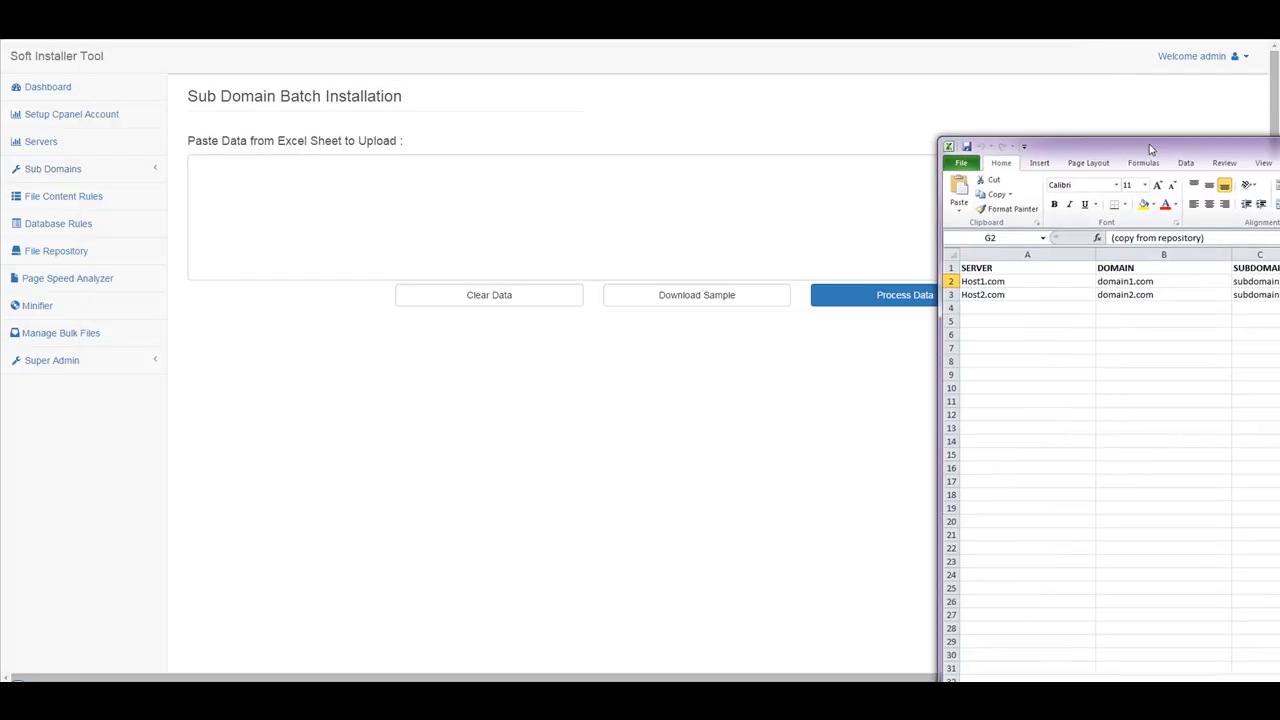
click(65, 250)
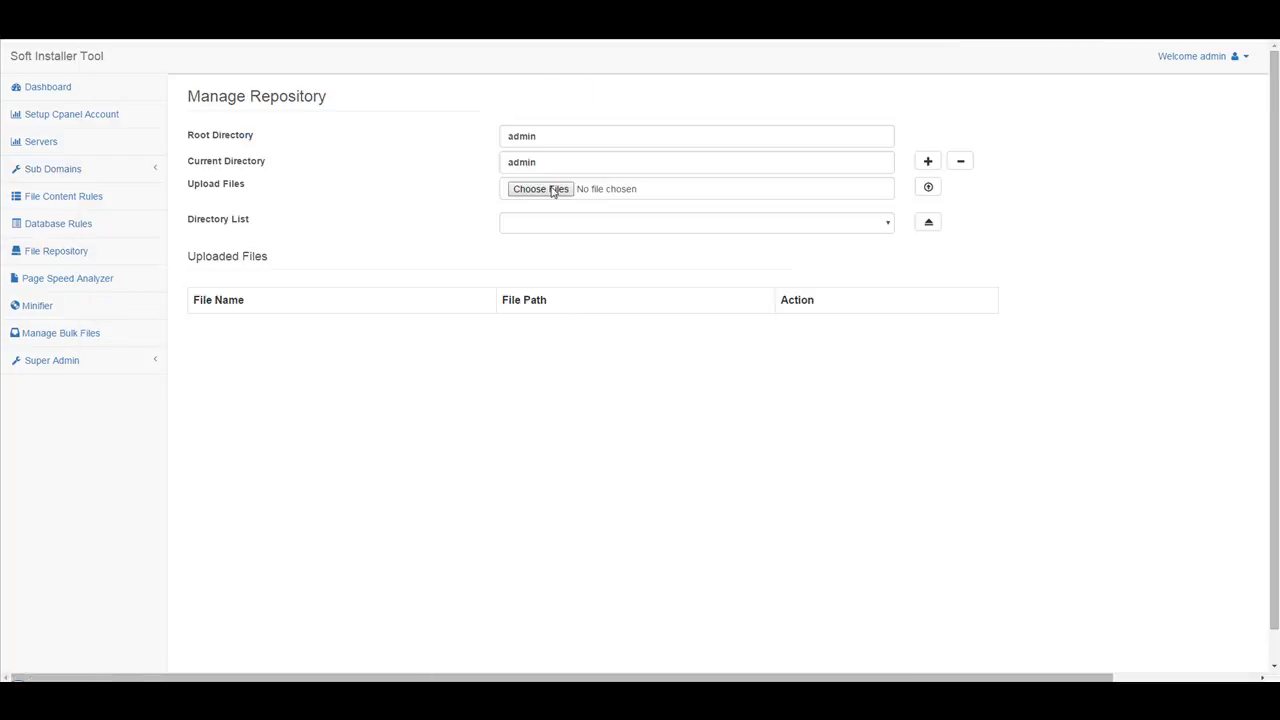
click(763, 226)
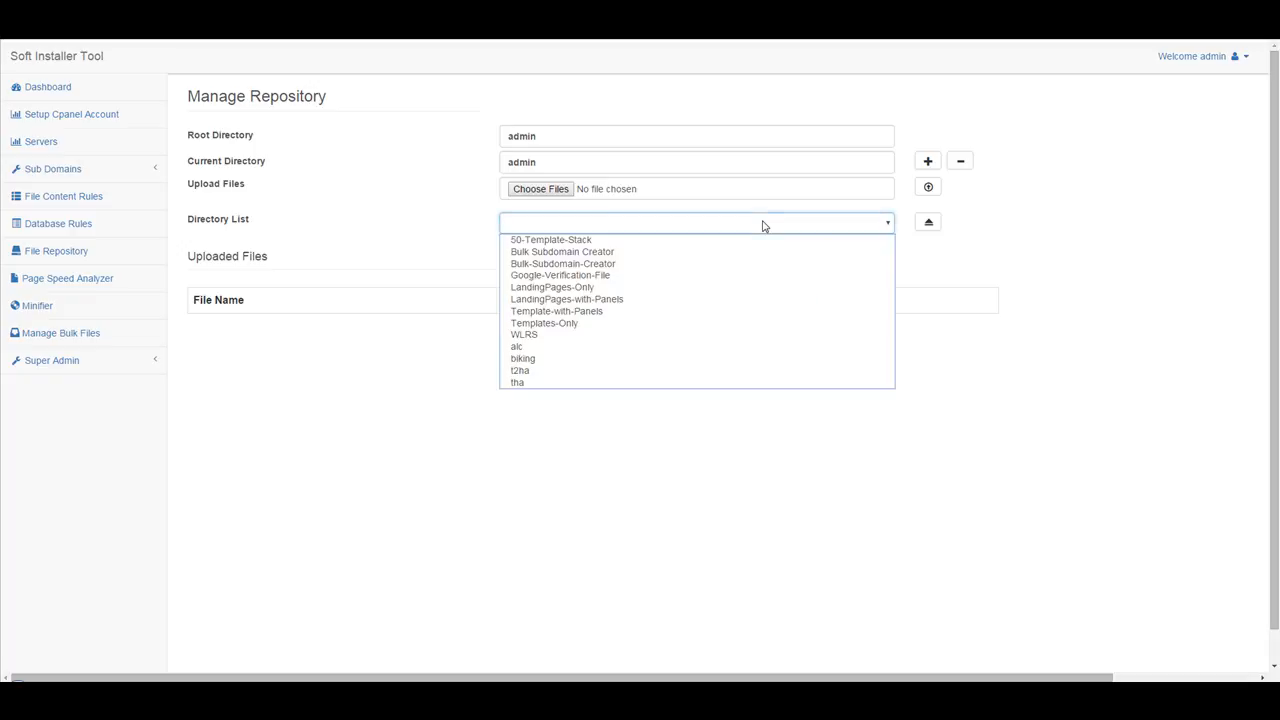
click(610, 312)
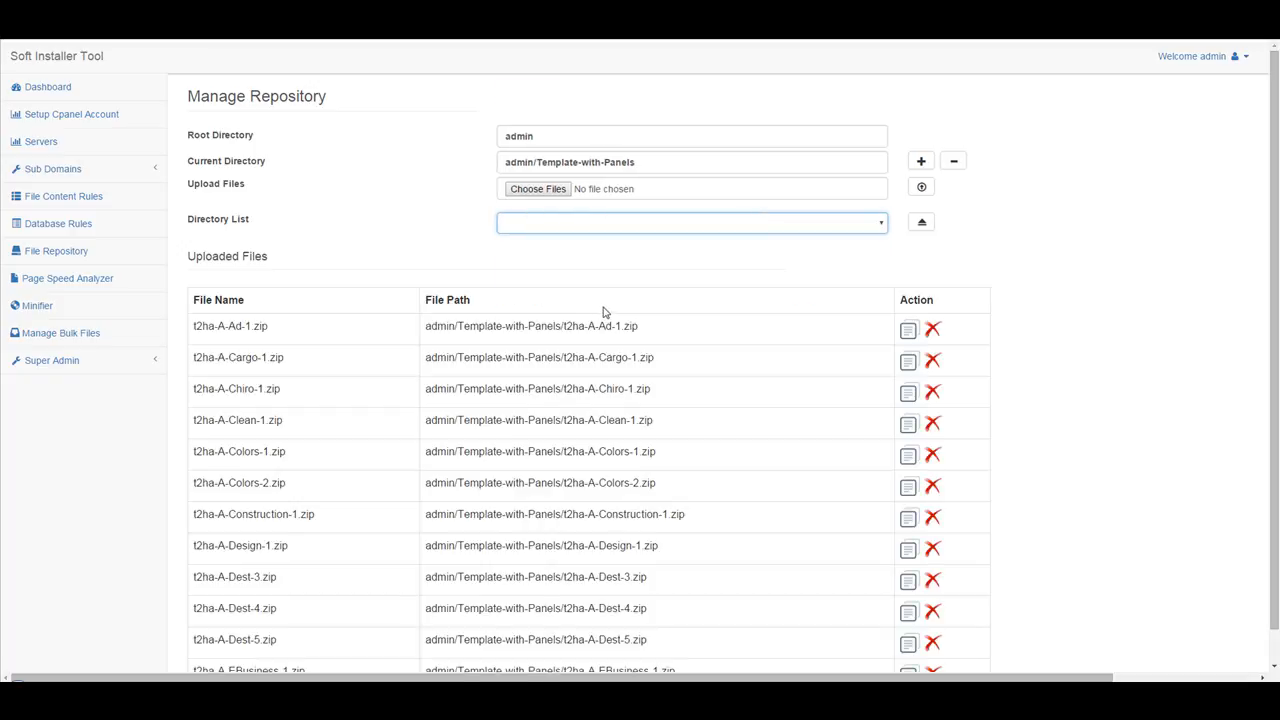
click(908, 330)
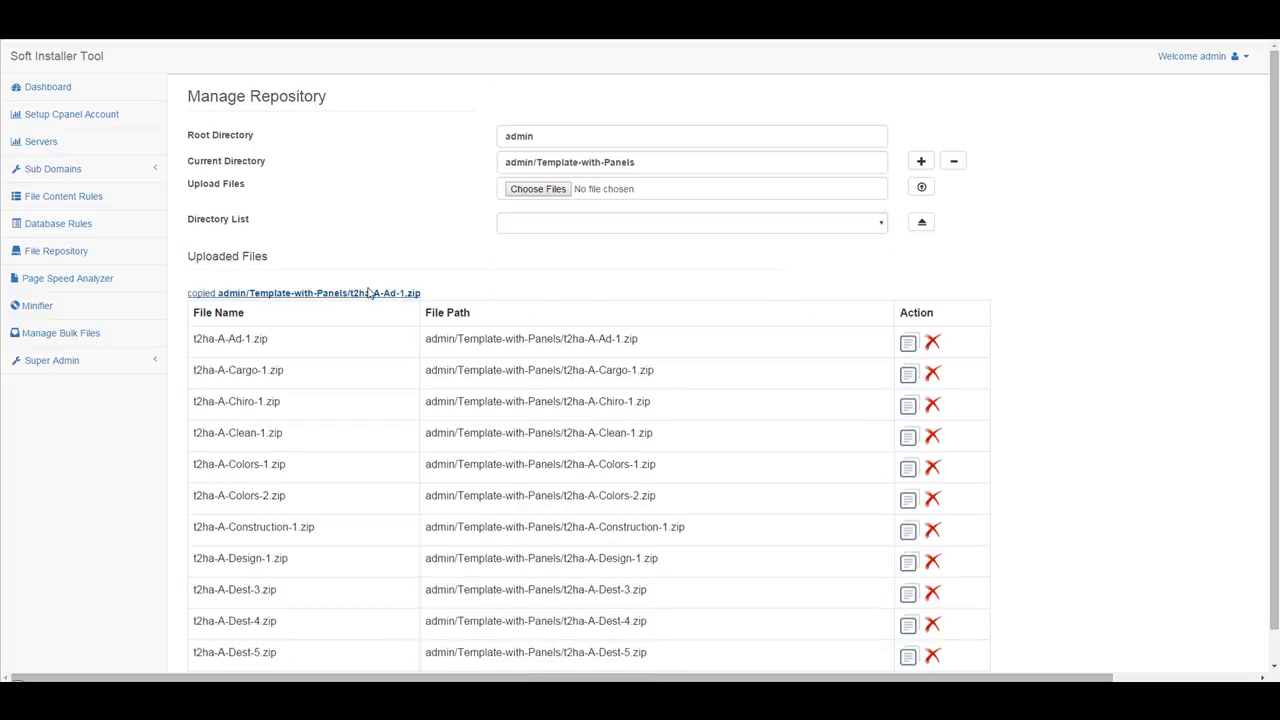
- Return to the Excel sheet, paste the copied path into the first sample row's ZIP FILE cell, and fit the column width to it
click(300, 699)
drag(880, 114, 405, 18)
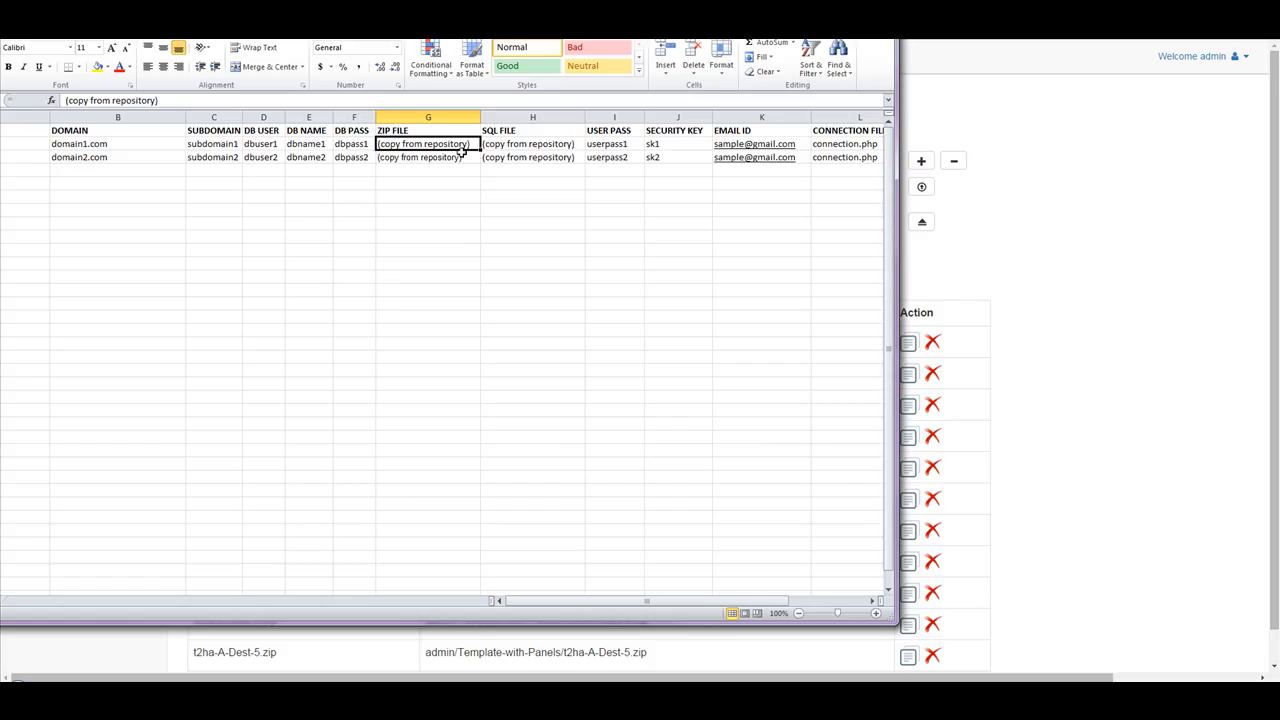
right_click(414, 142)
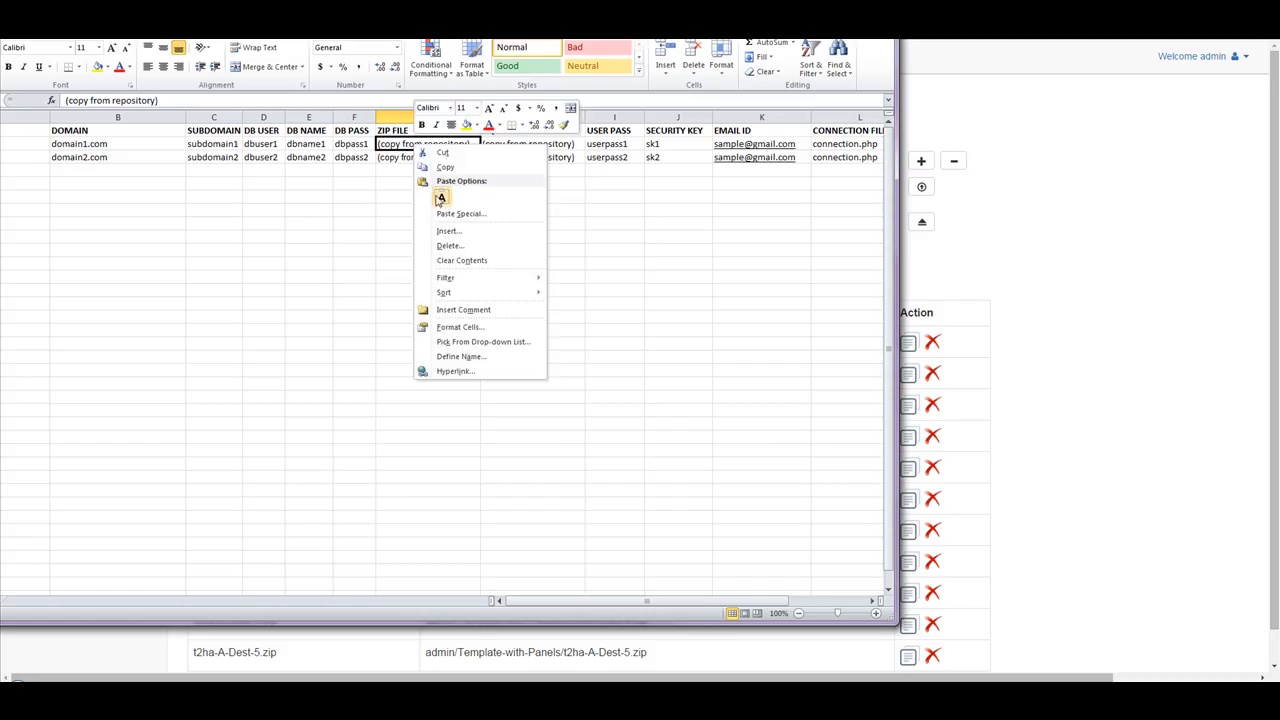
click(442, 198)
click(574, 237)
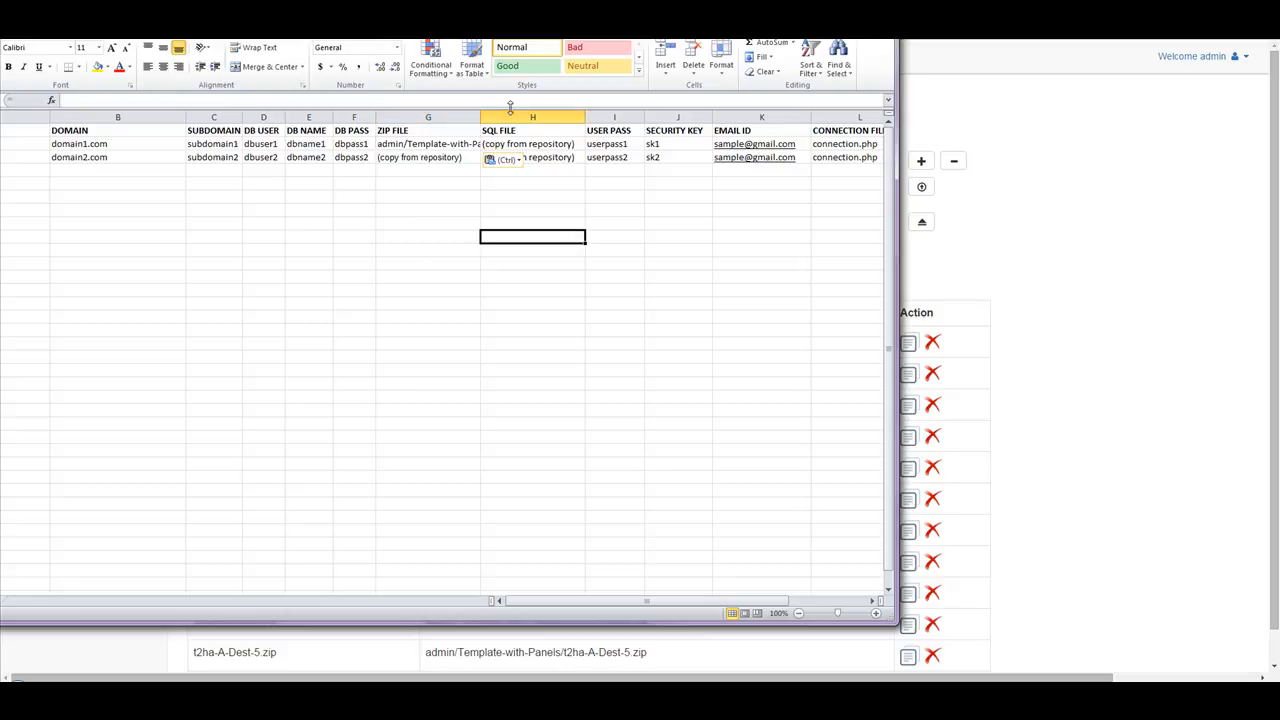
double_click(478, 116)
drag(500, 258, 503, 266)
- Fill the first row's ZIP FILE path down the column through row 12
click(523, 143)
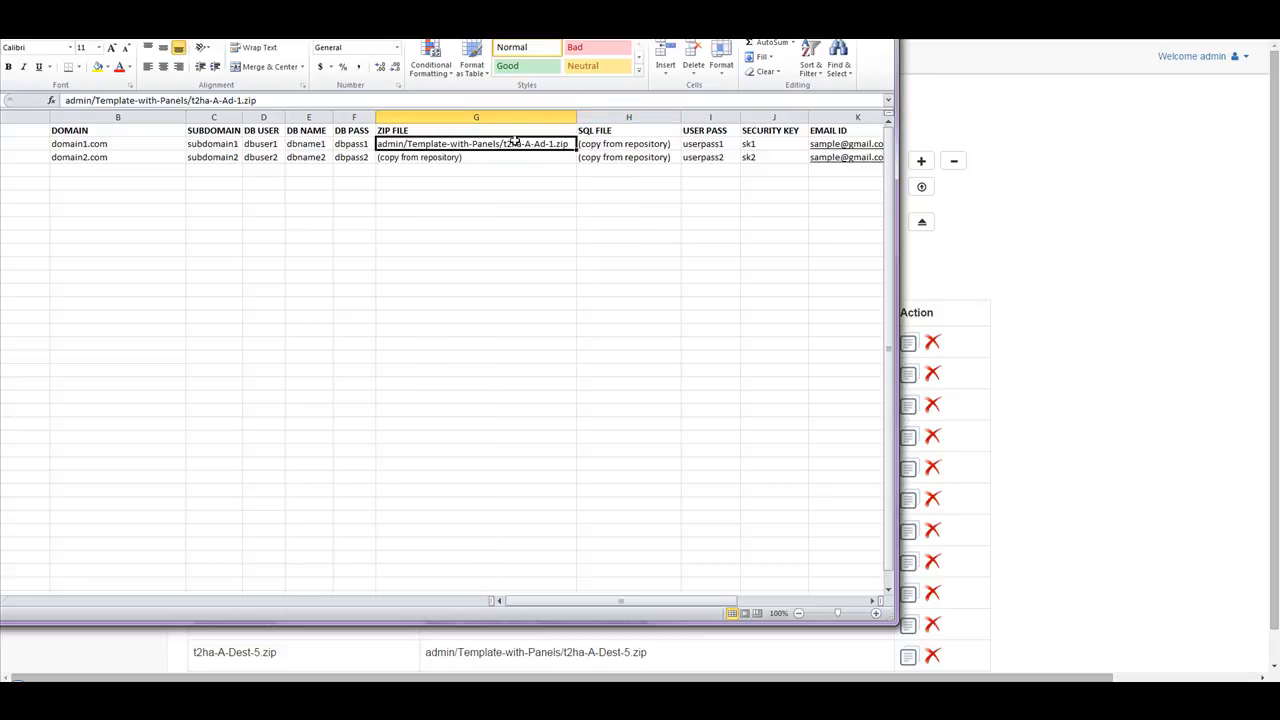
drag(576, 150, 576, 283)
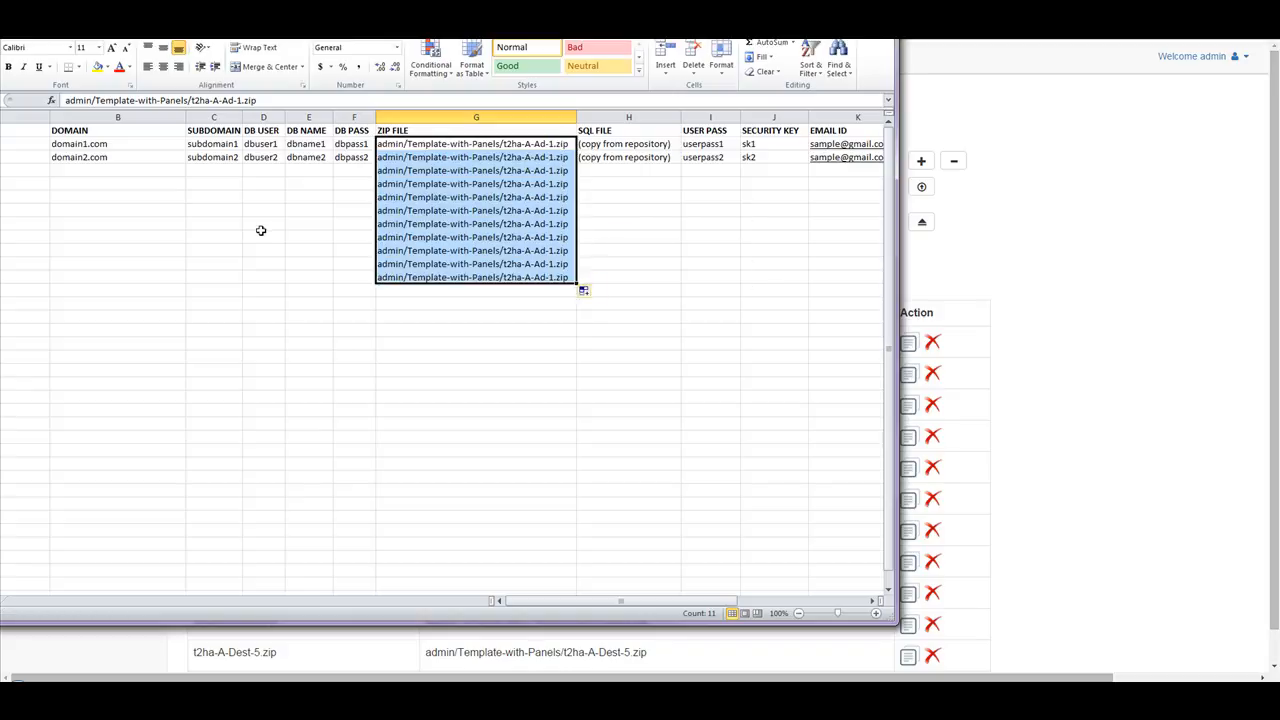
click(260, 231)
- Review the table through SECURITY KEY, checking the SERVER and DOMAIN pairs and the SUBDOMAIN entries in both sample rows
drag(38, 127, 749, 274)
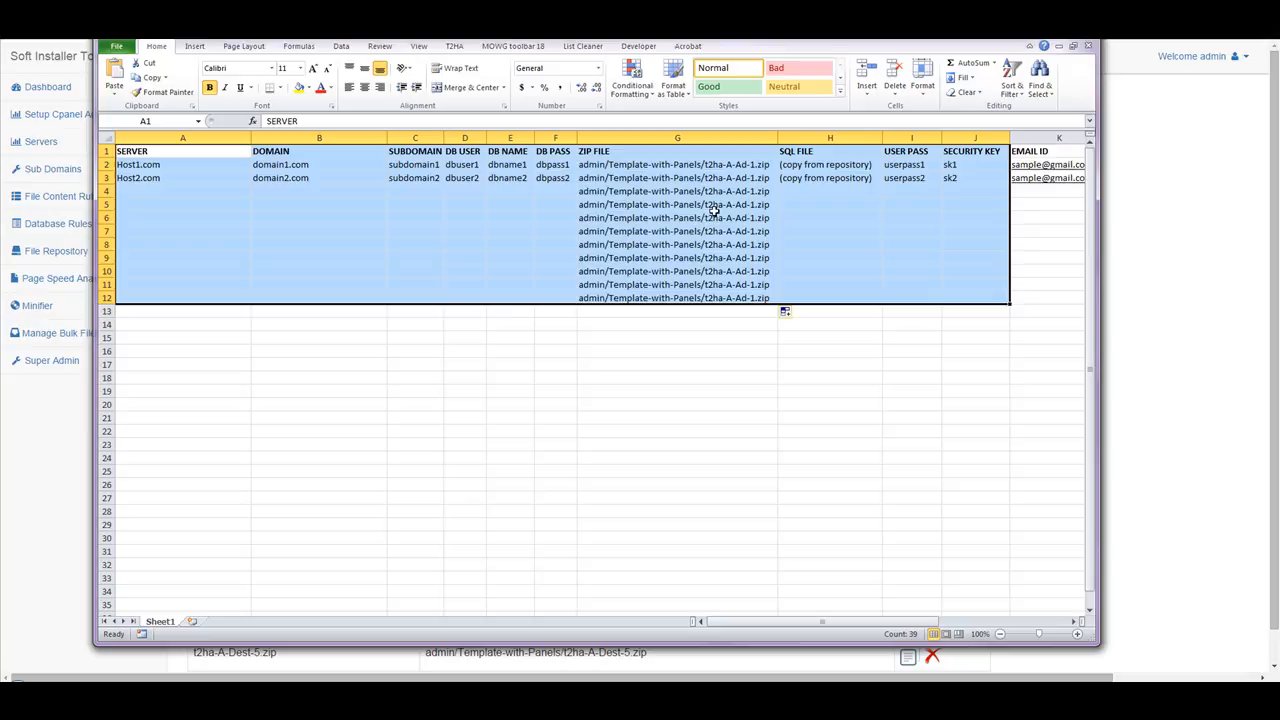
click(443, 351)
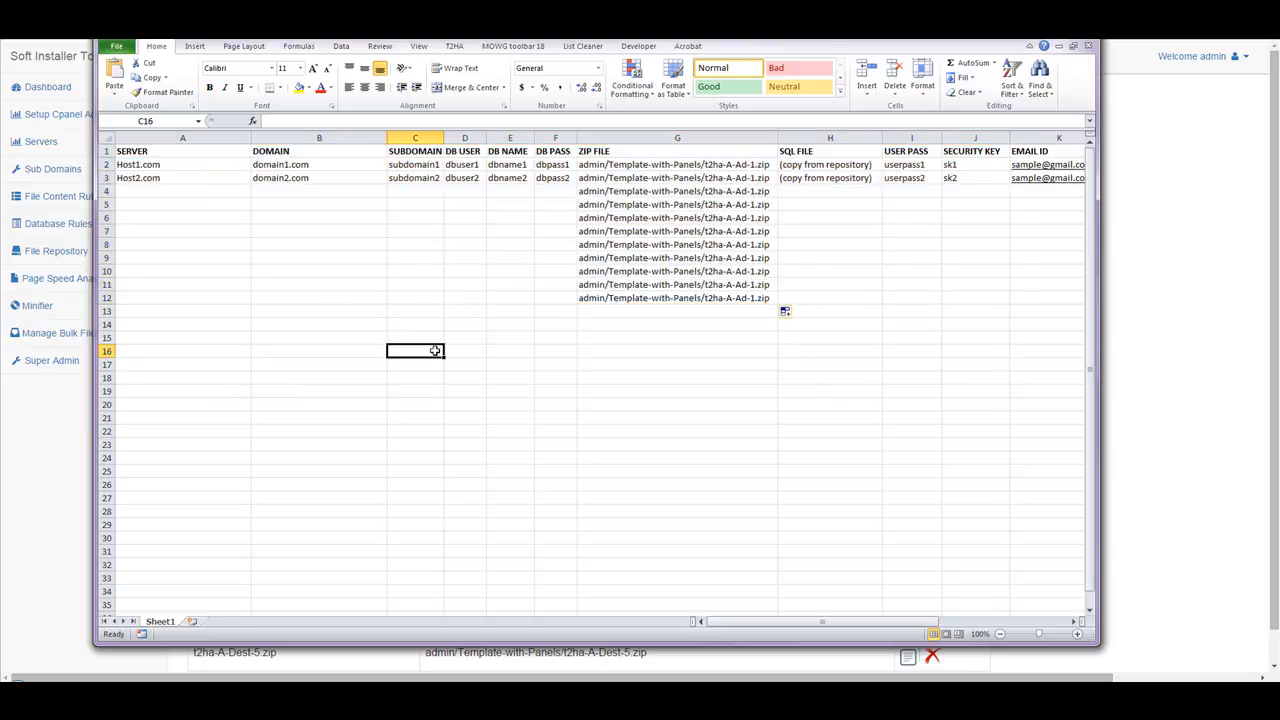
click(157, 165)
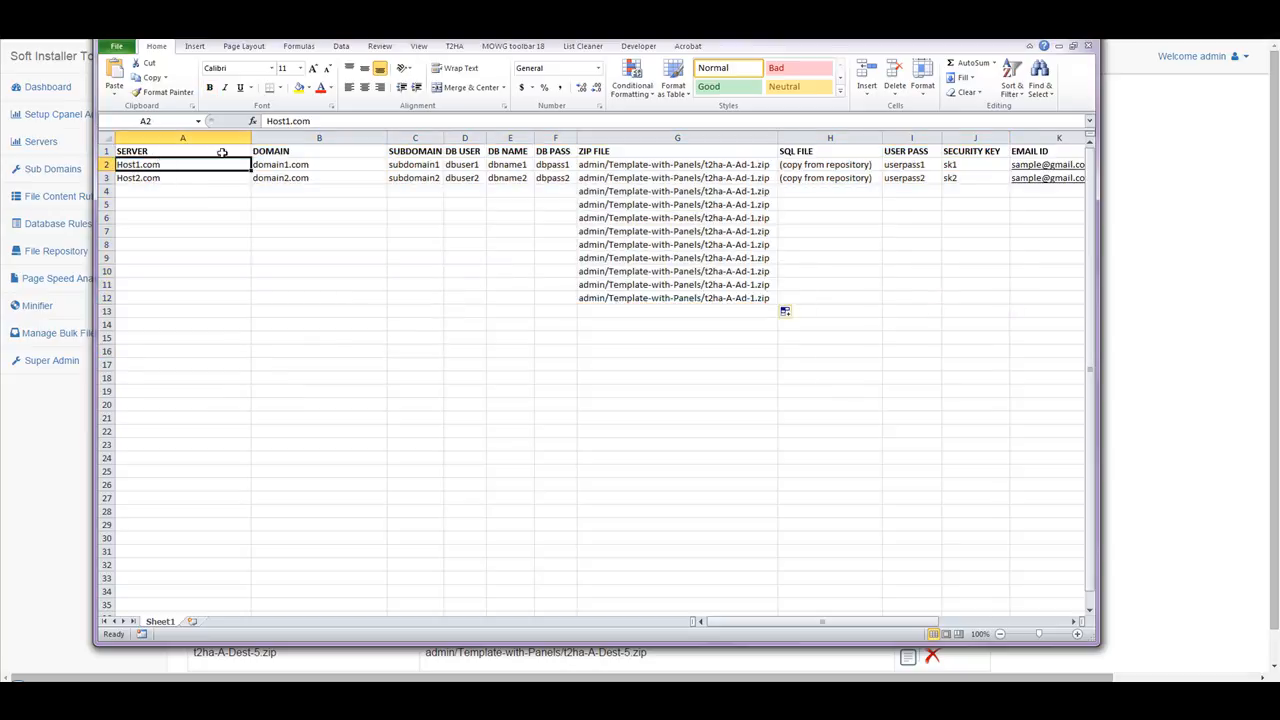
click(277, 164)
click(182, 178)
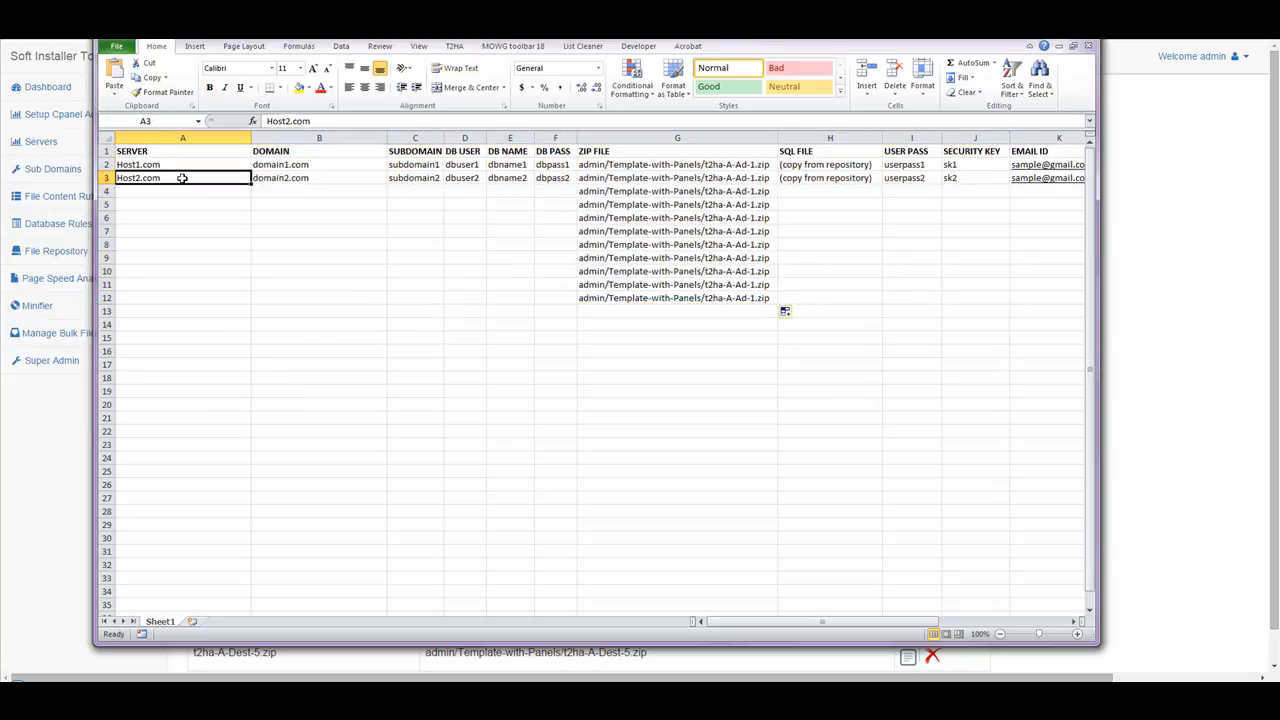
click(302, 180)
click(420, 164)
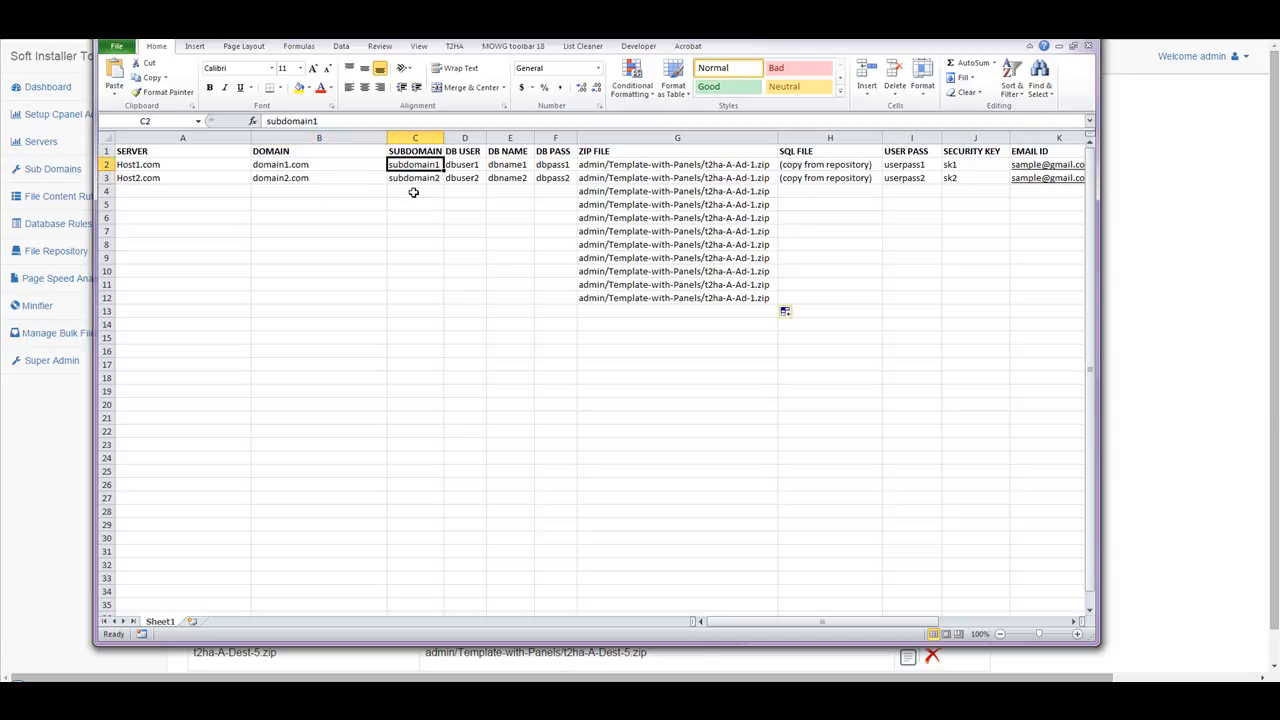
click(407, 177)
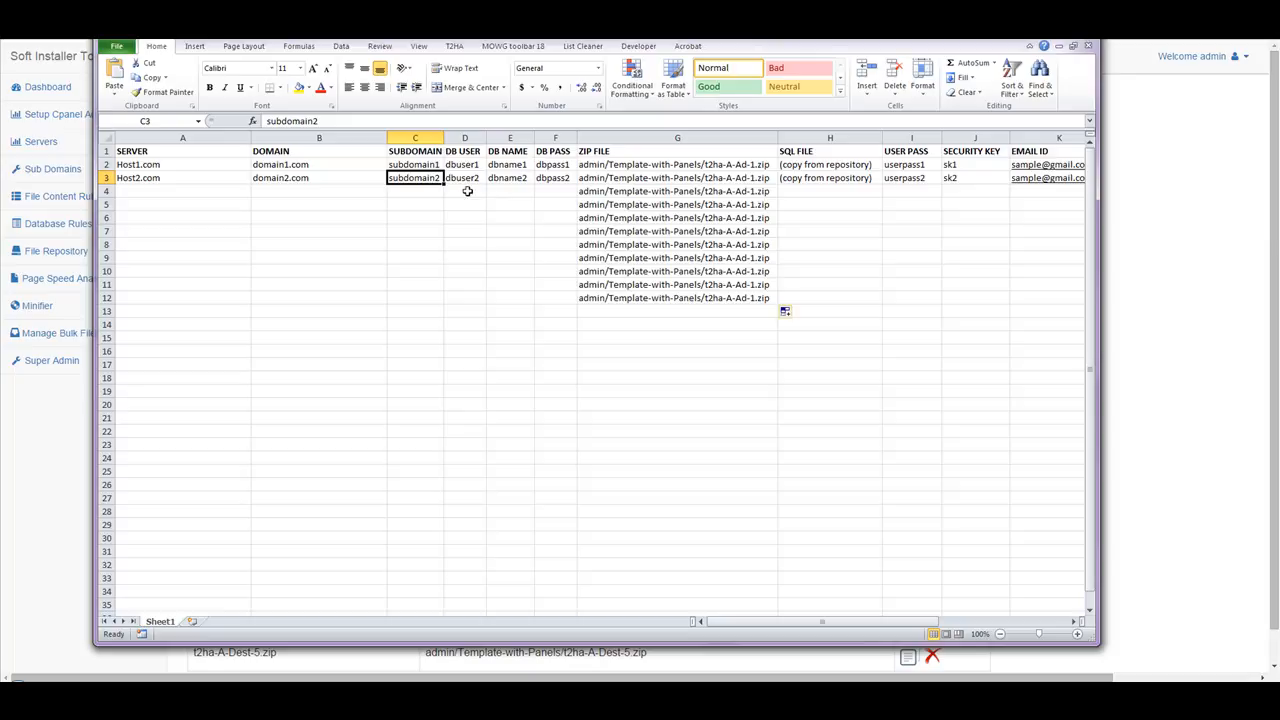
- Examine the DB USER, DB NAME and DB PASS columns and compare the DOMAIN column with the ZIP FILE paths
drag(465, 189, 547, 233)
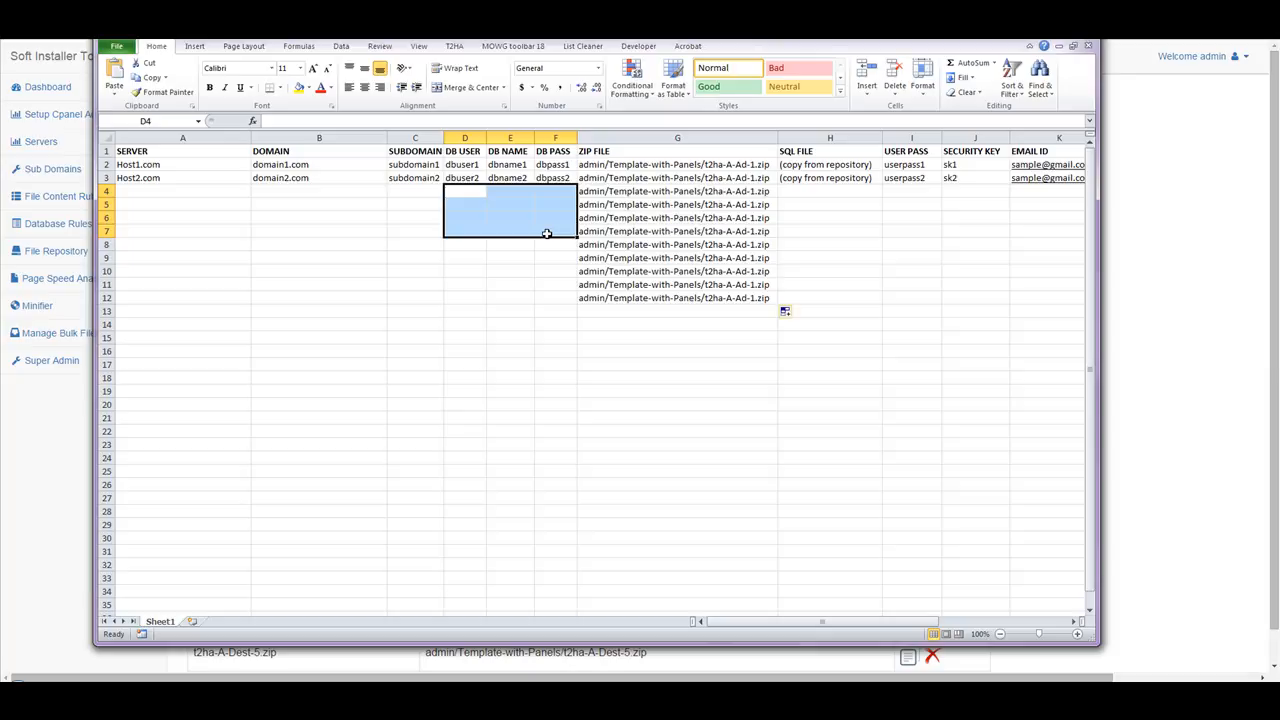
click(678, 137)
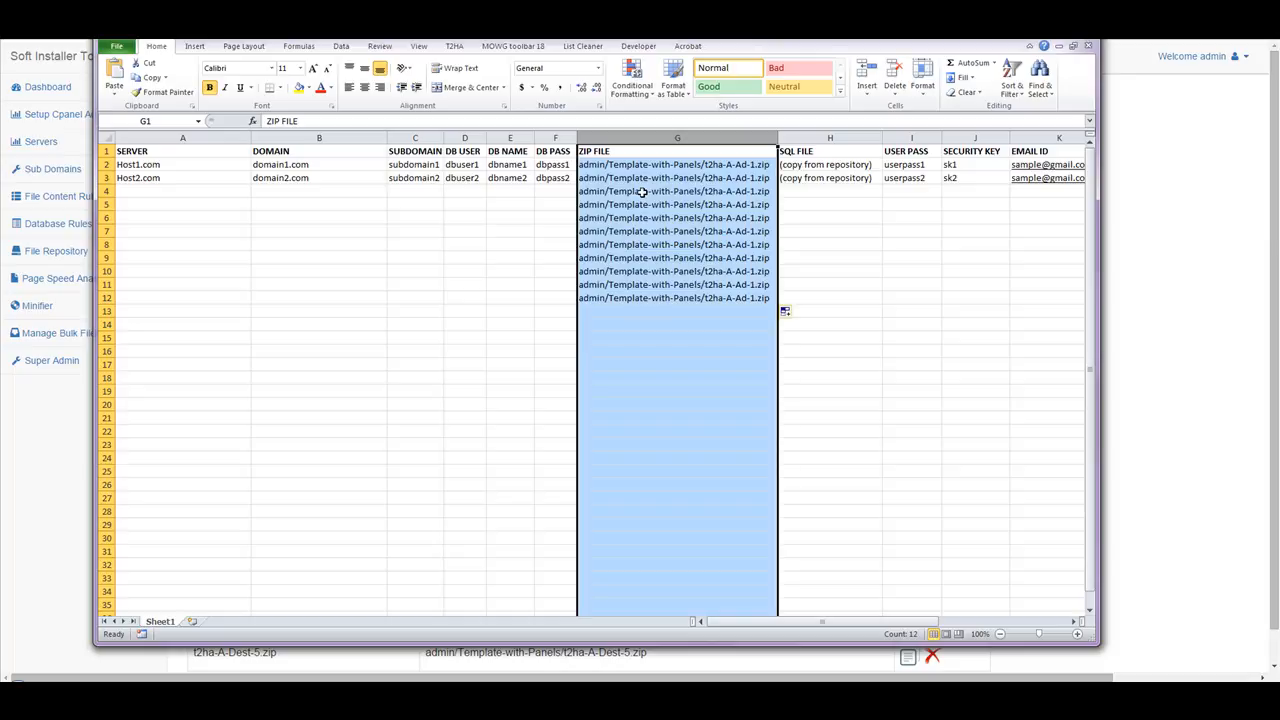
click(537, 208)
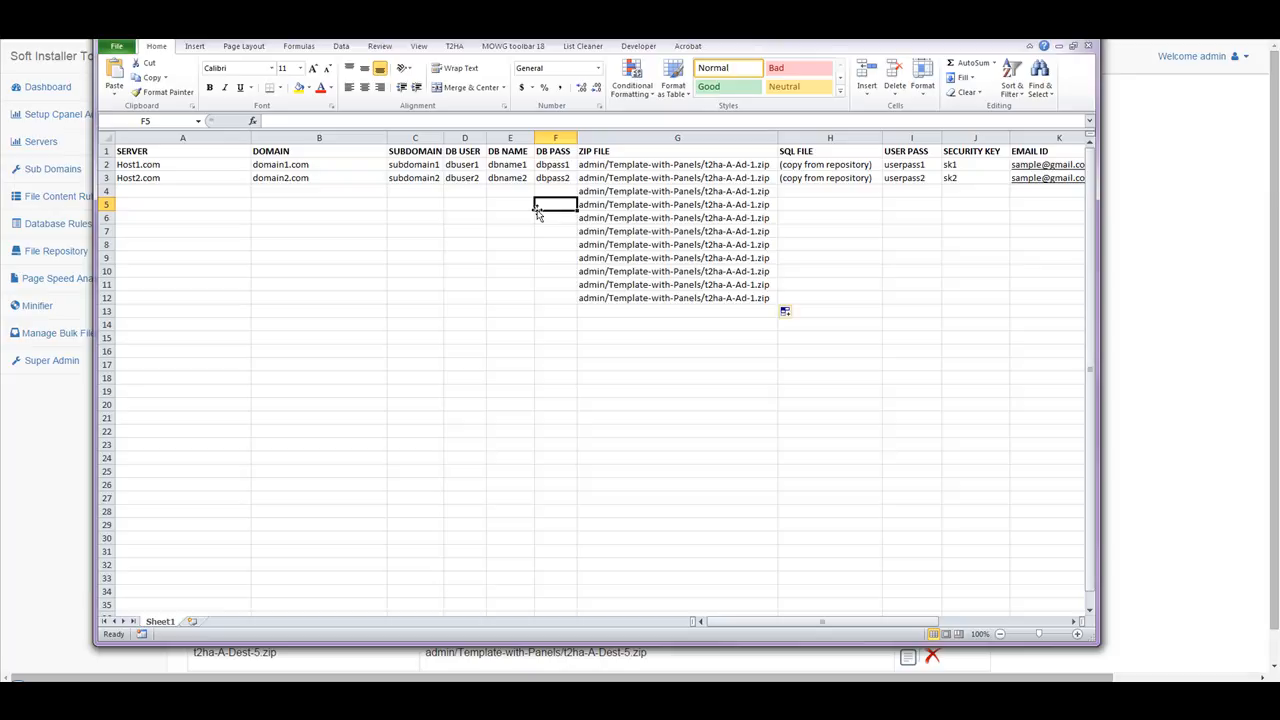
drag(309, 164, 296, 308)
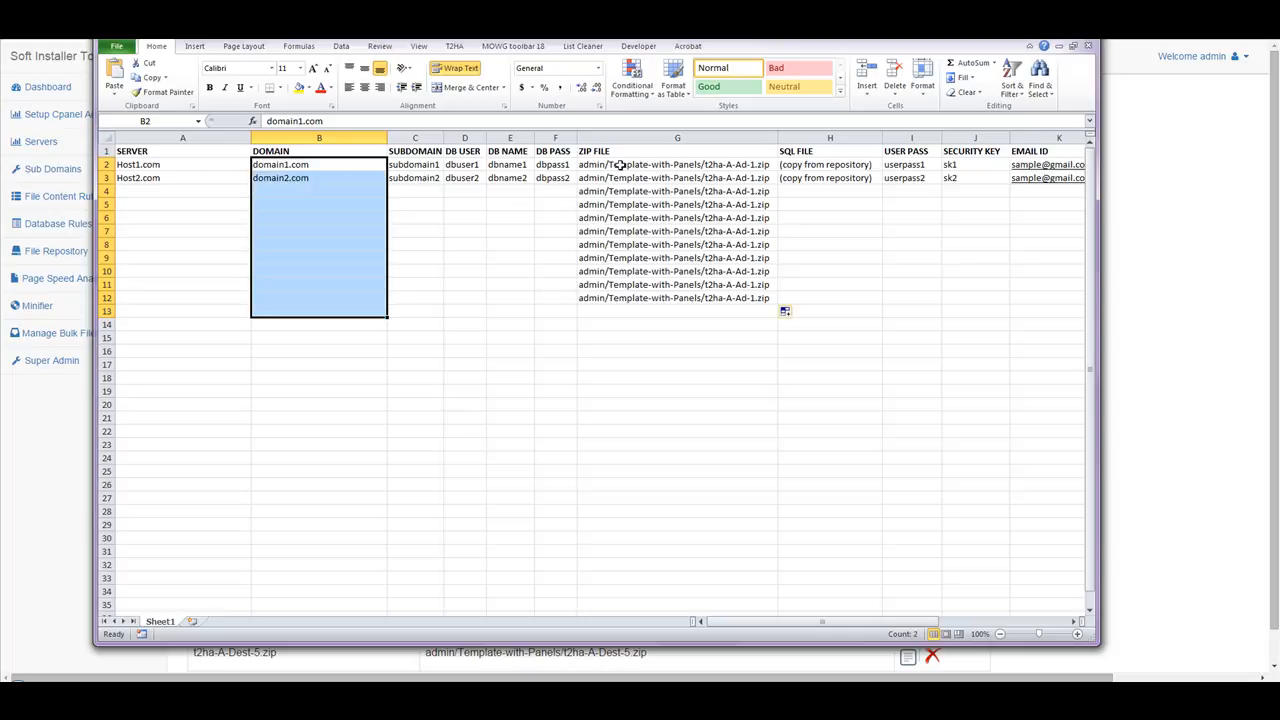
drag(619, 164, 600, 431)
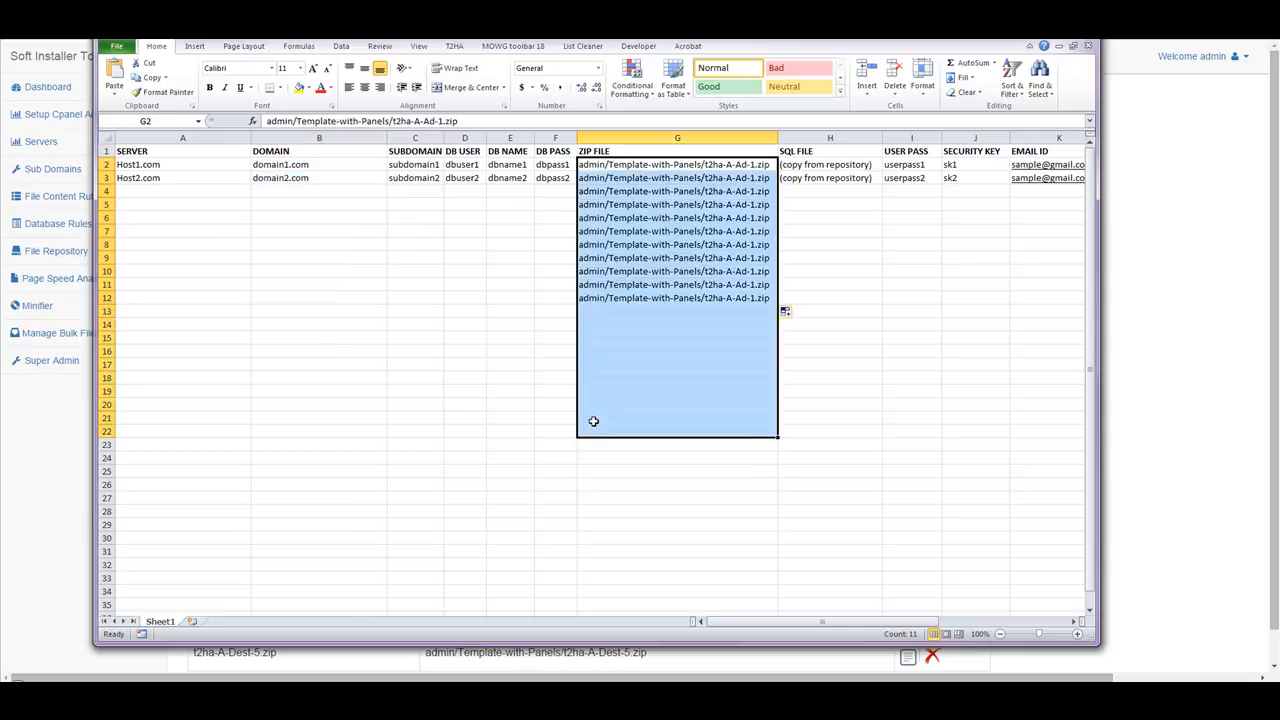
click(314, 214)
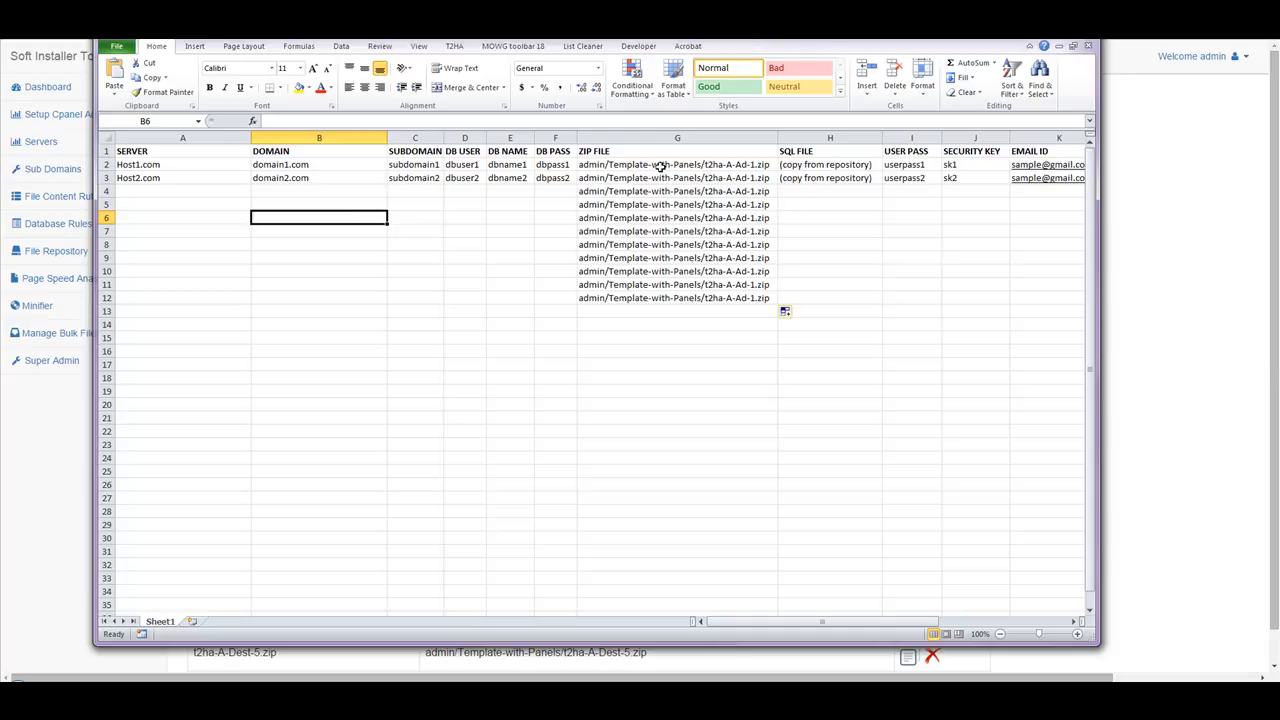
- Switch to Soft Installer Tool's file repository, create a directory named Group-GWT-VER-FILES under admin, and open it
drag(503, 29, 1003, 286)
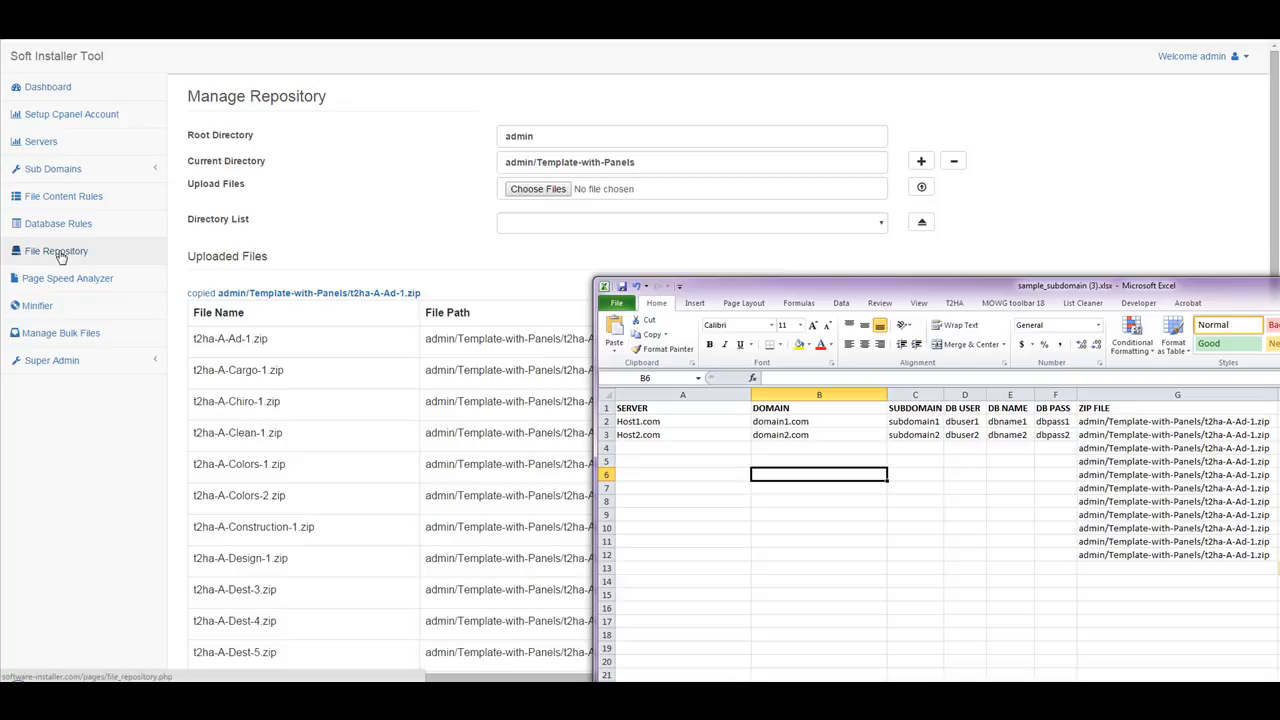
click(549, 227)
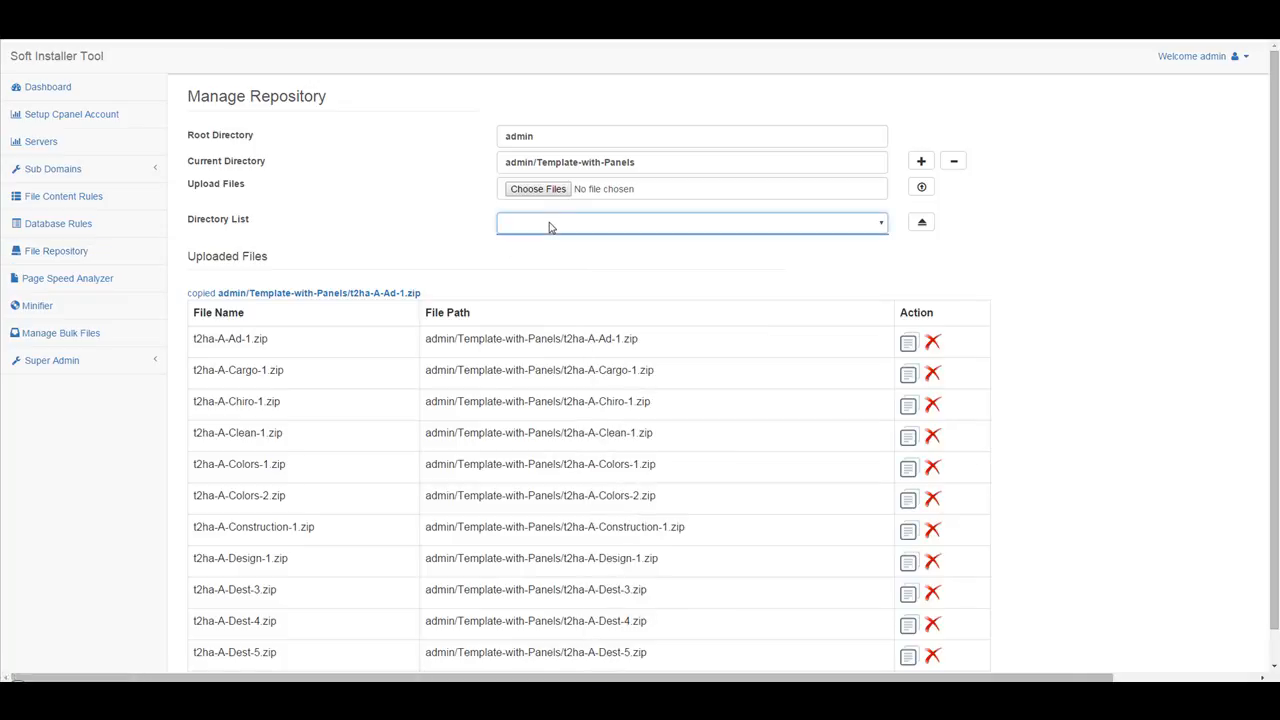
click(64, 255)
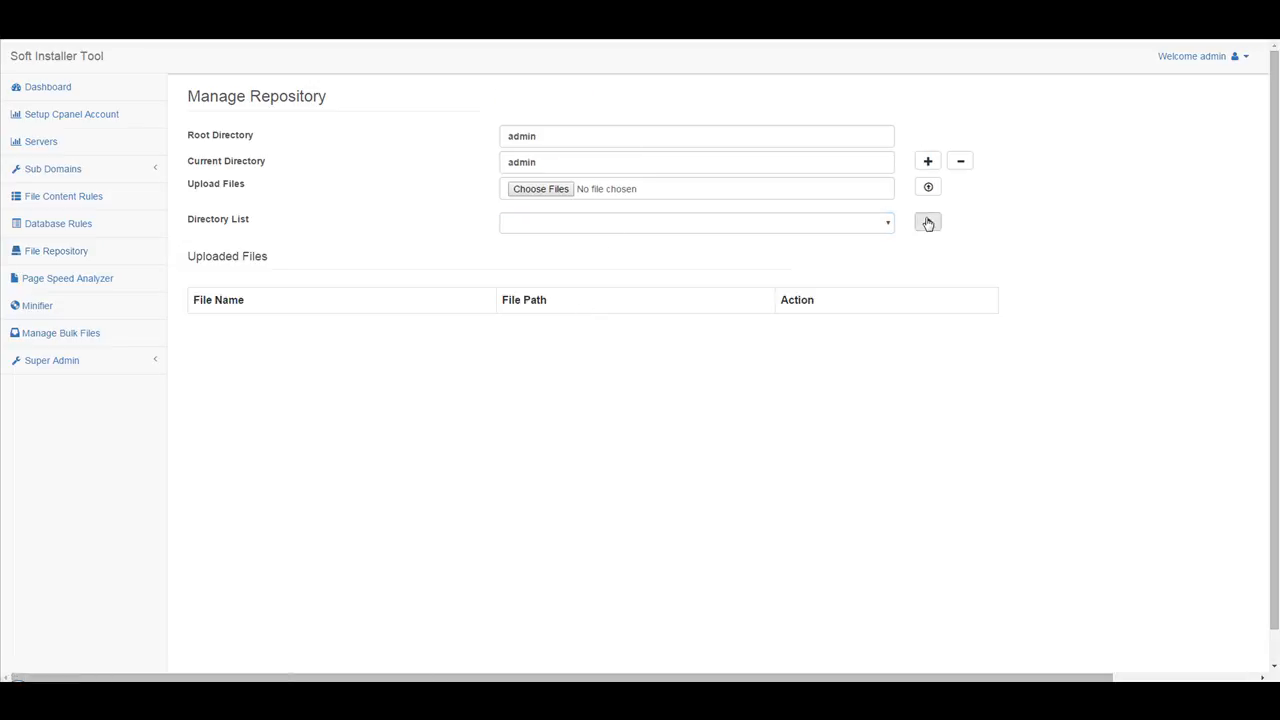
click(930, 165)
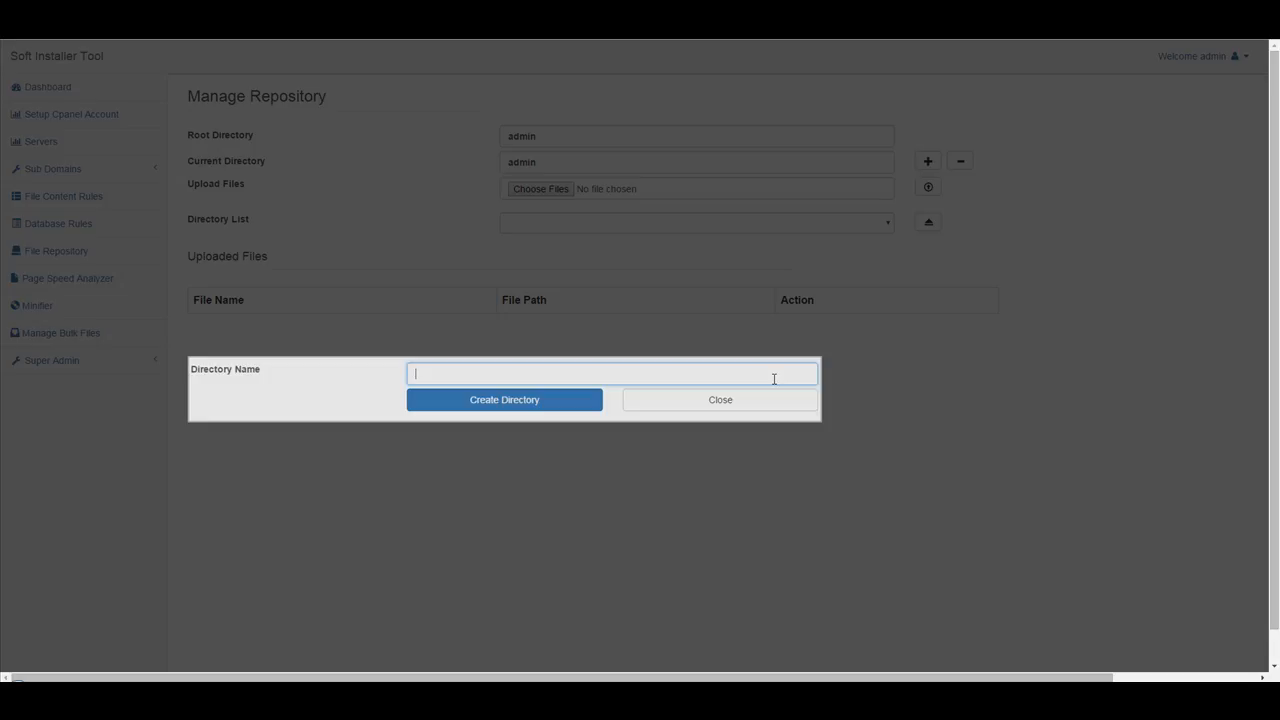
text(Group-)
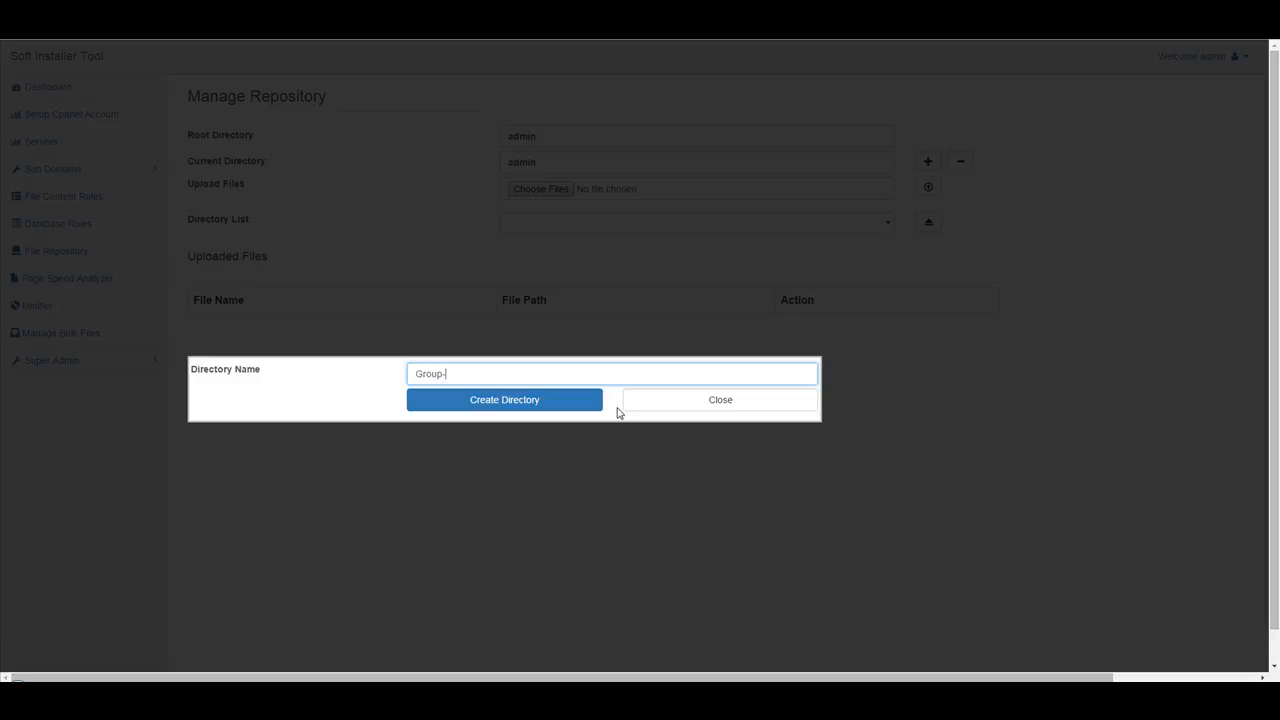
text(GWT-VER-FILES)
click(502, 400)
click(757, 97)
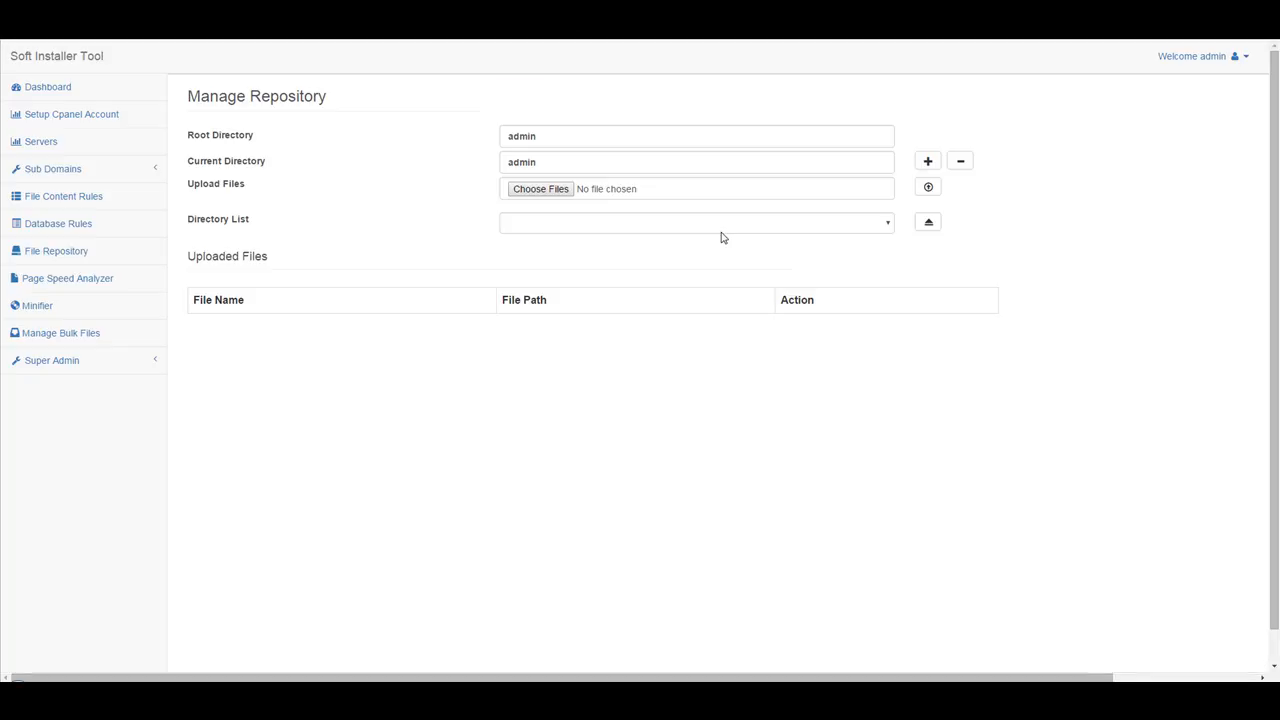
click(665, 222)
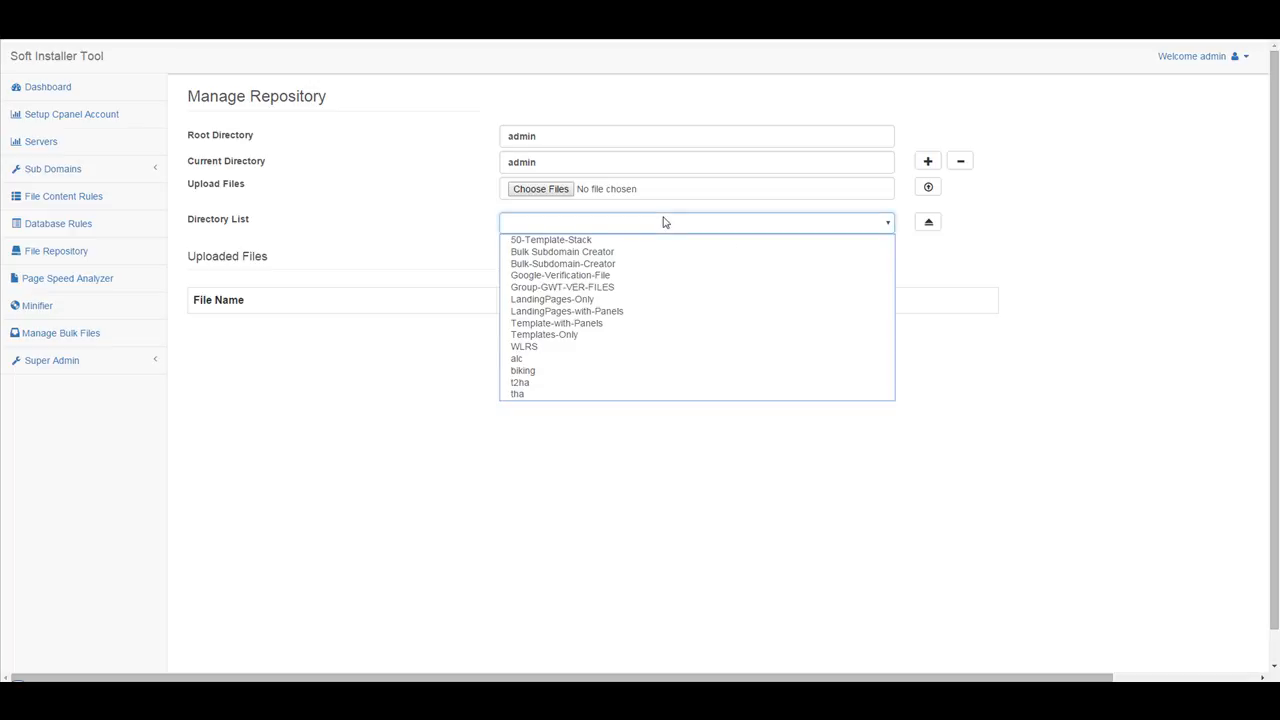
click(588, 287)
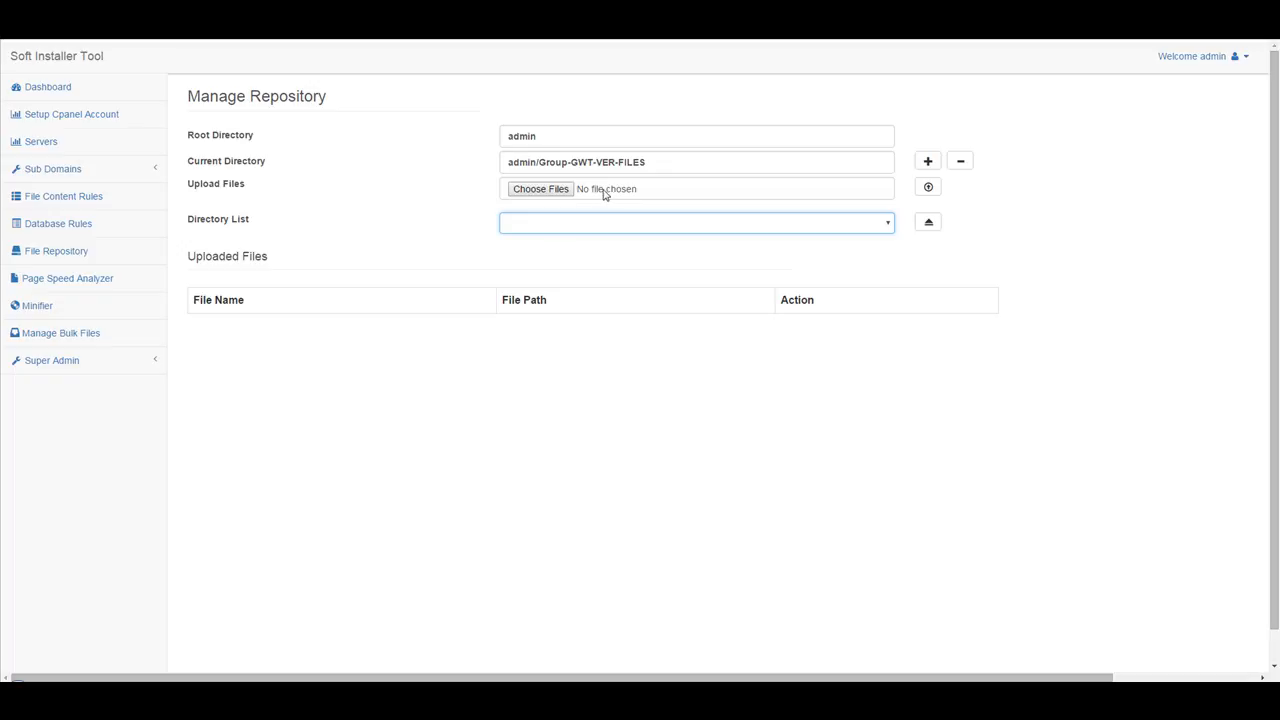
- Switch back to the Excel sheet and check the ZIP FILE path in the first sample row
drag(1270, 245, 920, 66)
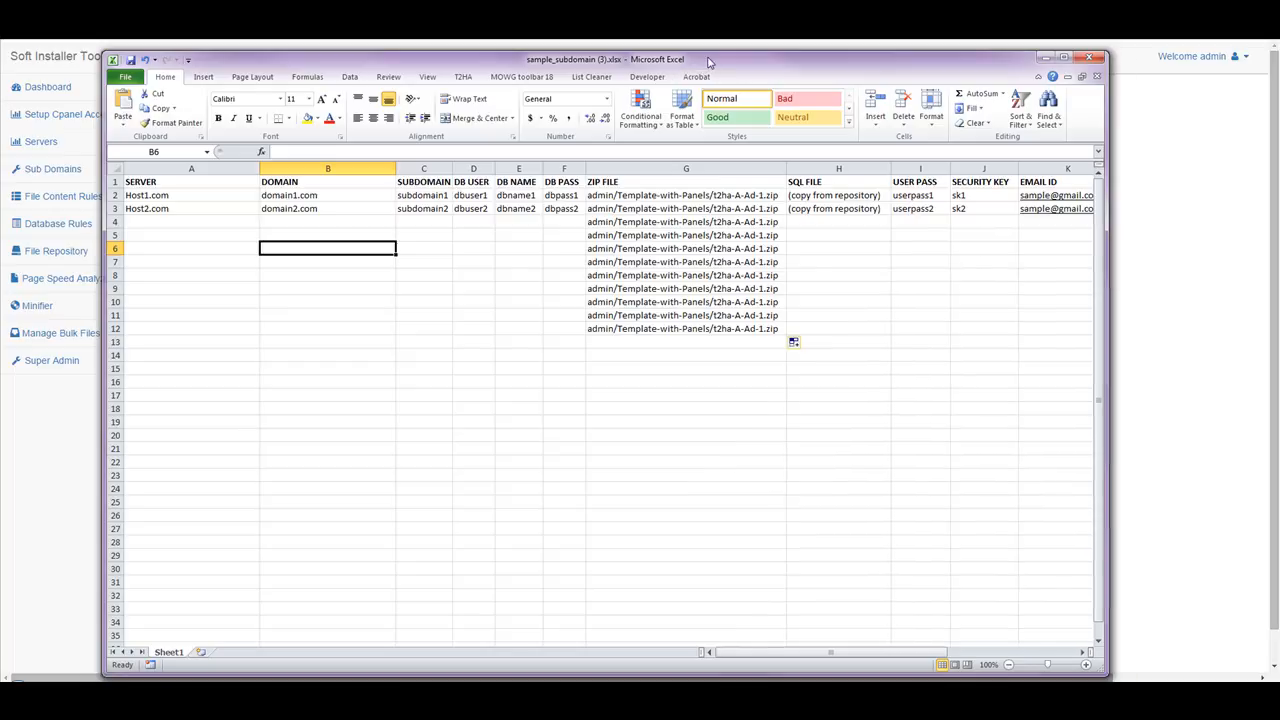
drag(708, 63, 1279, 479)
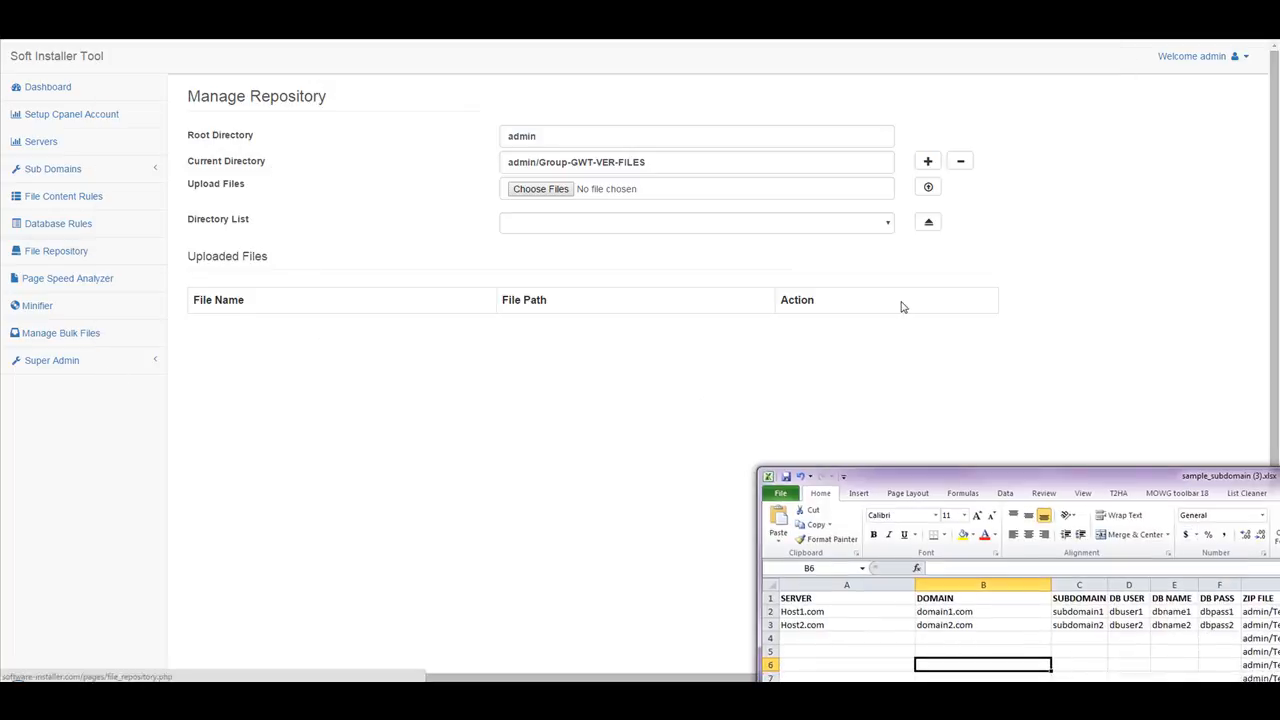
drag(1057, 476, 580, 123)
click(871, 253)
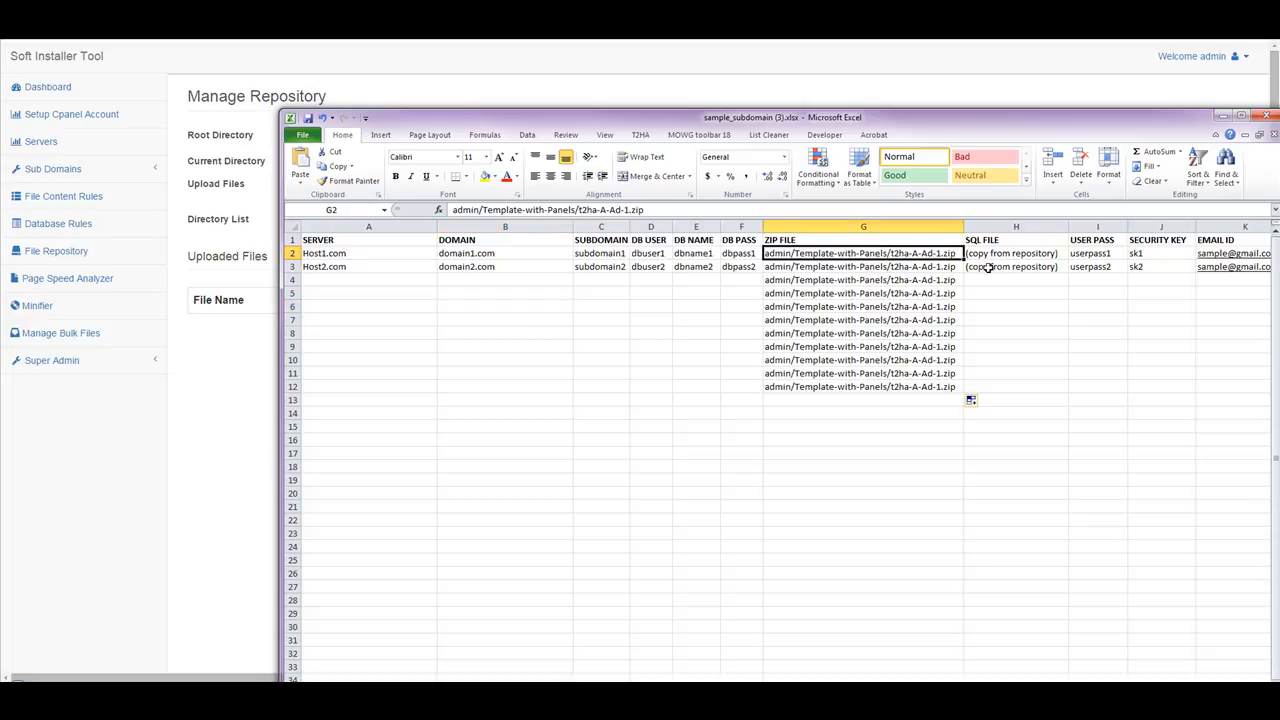
- Fill the first row's ZIP FILE path down the column through row 13 and check the table from SERVER to USER PASS
drag(964, 260, 970, 400)
click(636, 346)
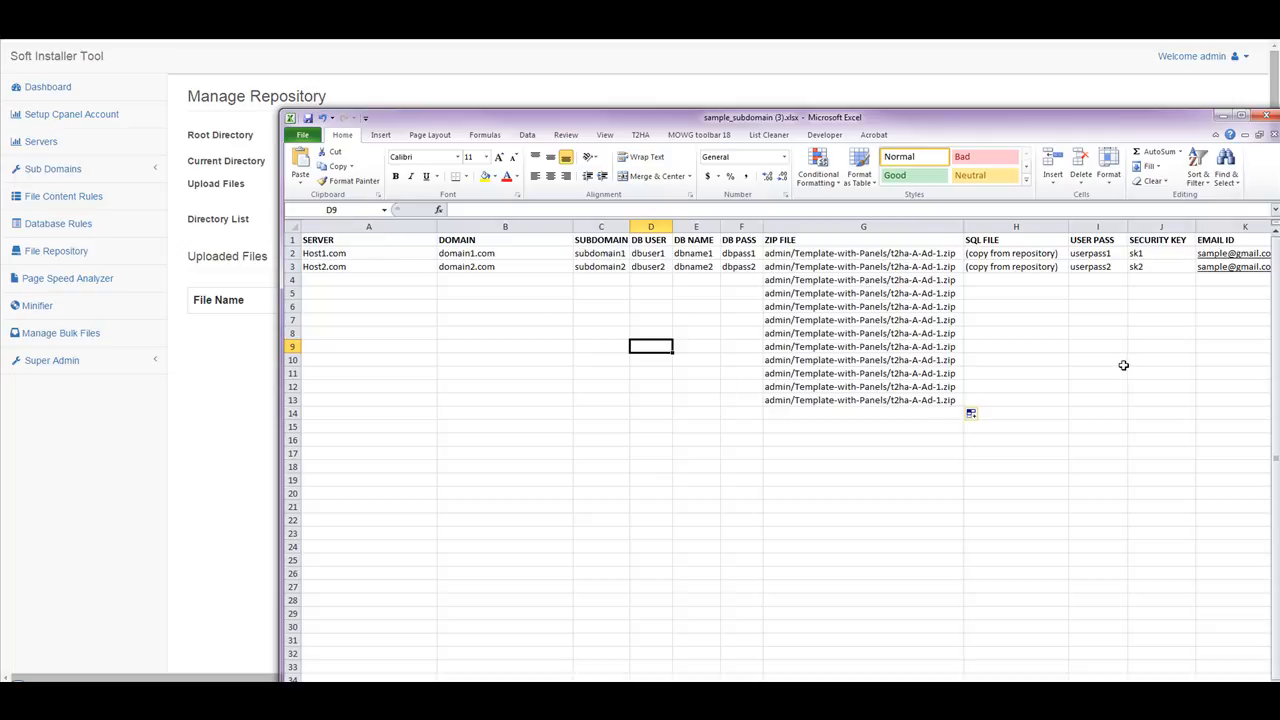
drag(327, 246, 1008, 473)
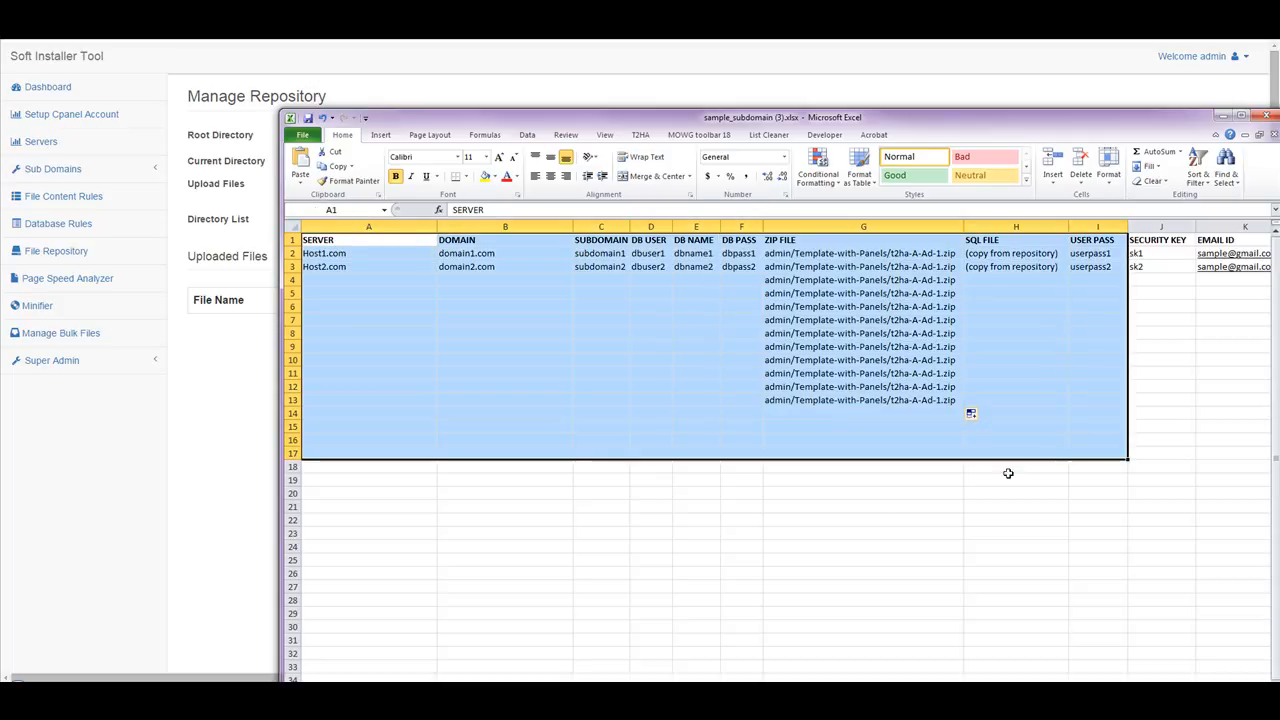
click(888, 508)
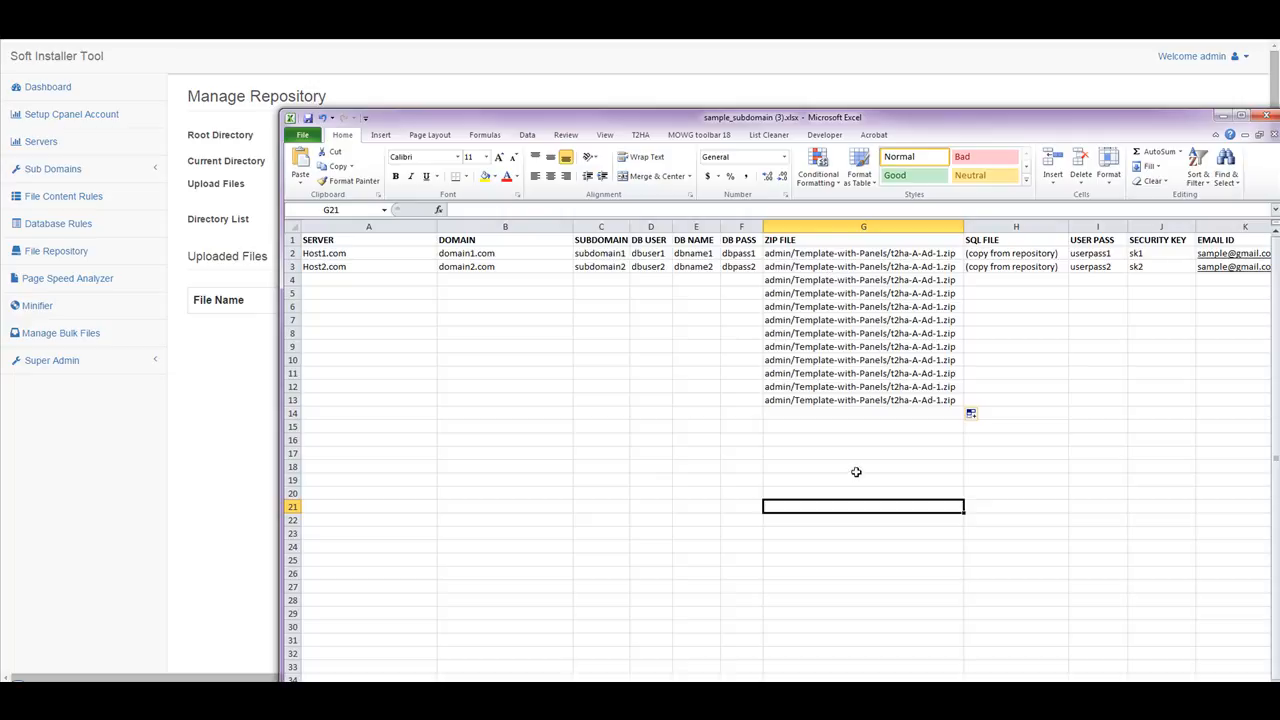
- Review the SQL FILE, USER PASS and SECURITY KEY columns from the first sample row downward
drag(880, 120, 690, 45)
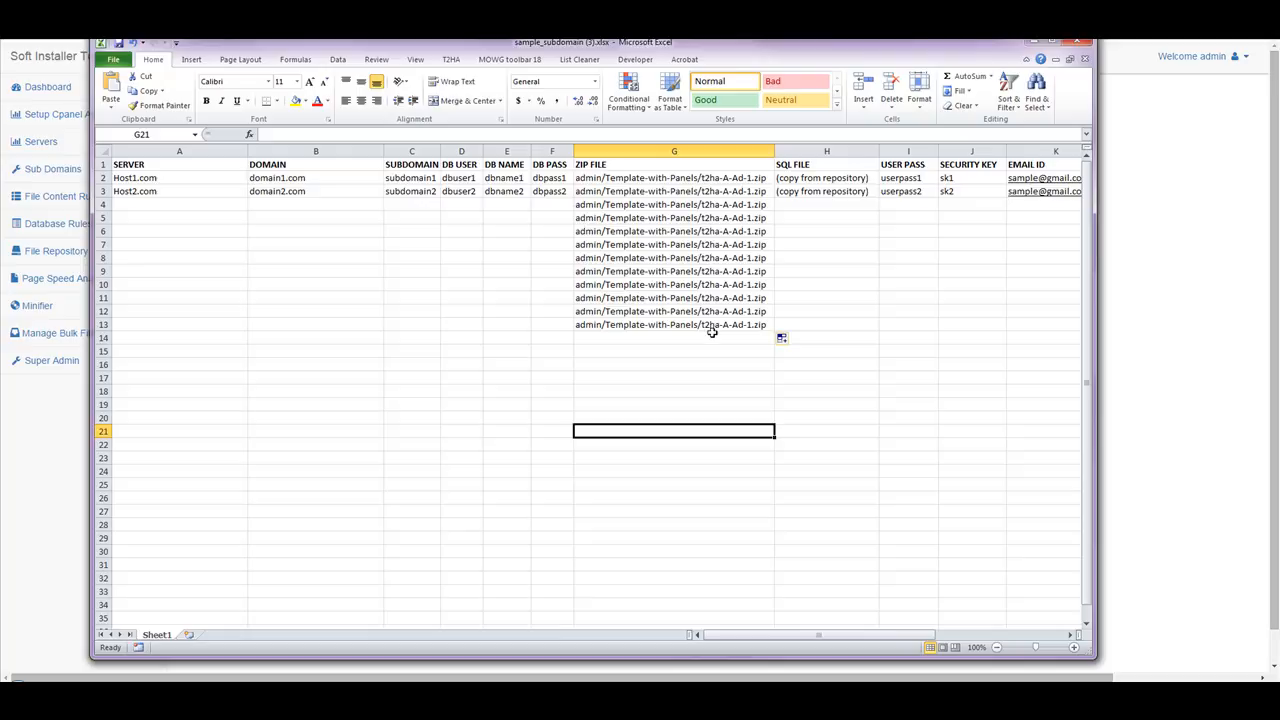
drag(804, 177, 816, 390)
drag(895, 177, 920, 349)
drag(977, 180, 977, 360)
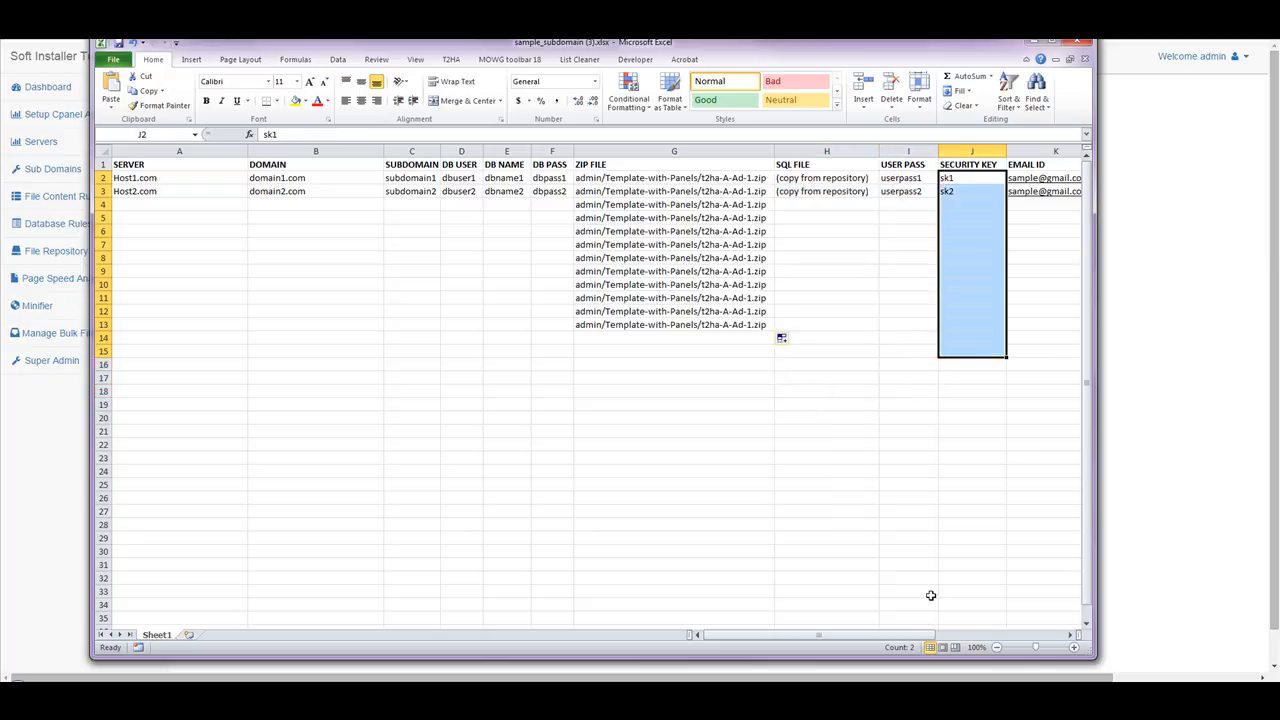
- Examine the FILE RULES, DATABASE RULES and CONNECTION FILE NAME columns and compare them with the filled ZIP FILE rows
drag(846, 634, 925, 634)
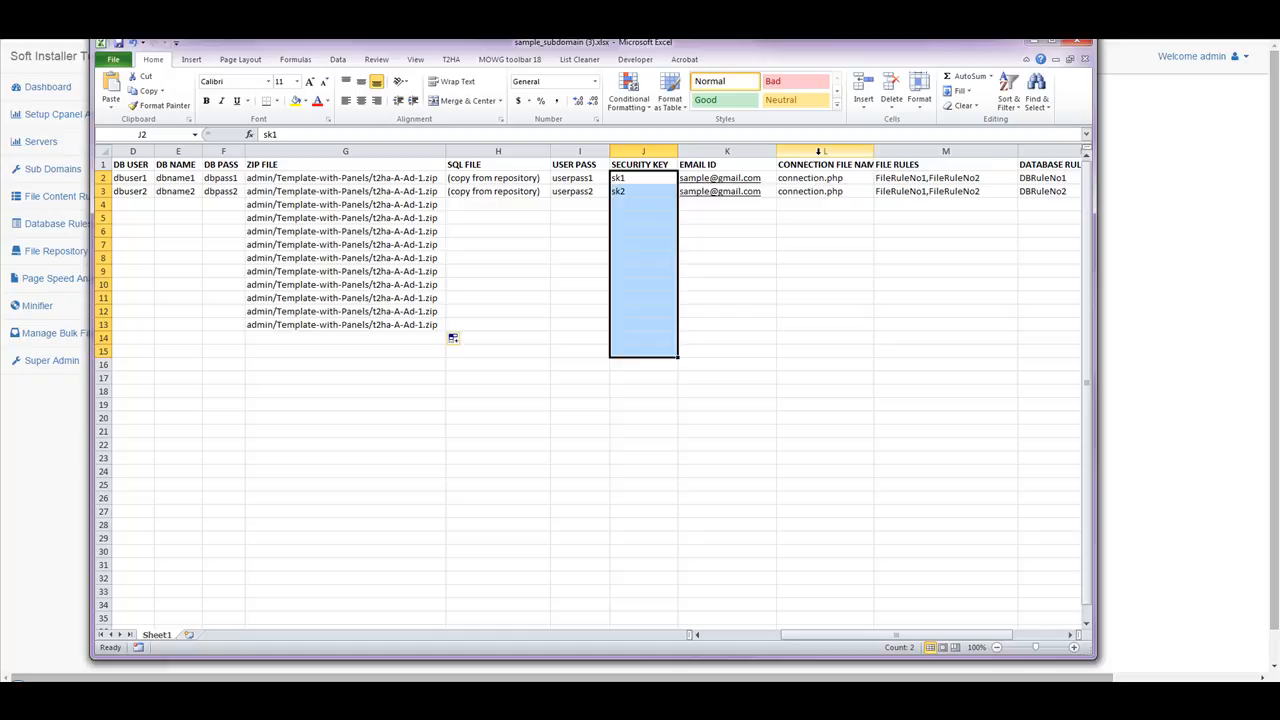
drag(945, 150, 1020, 216)
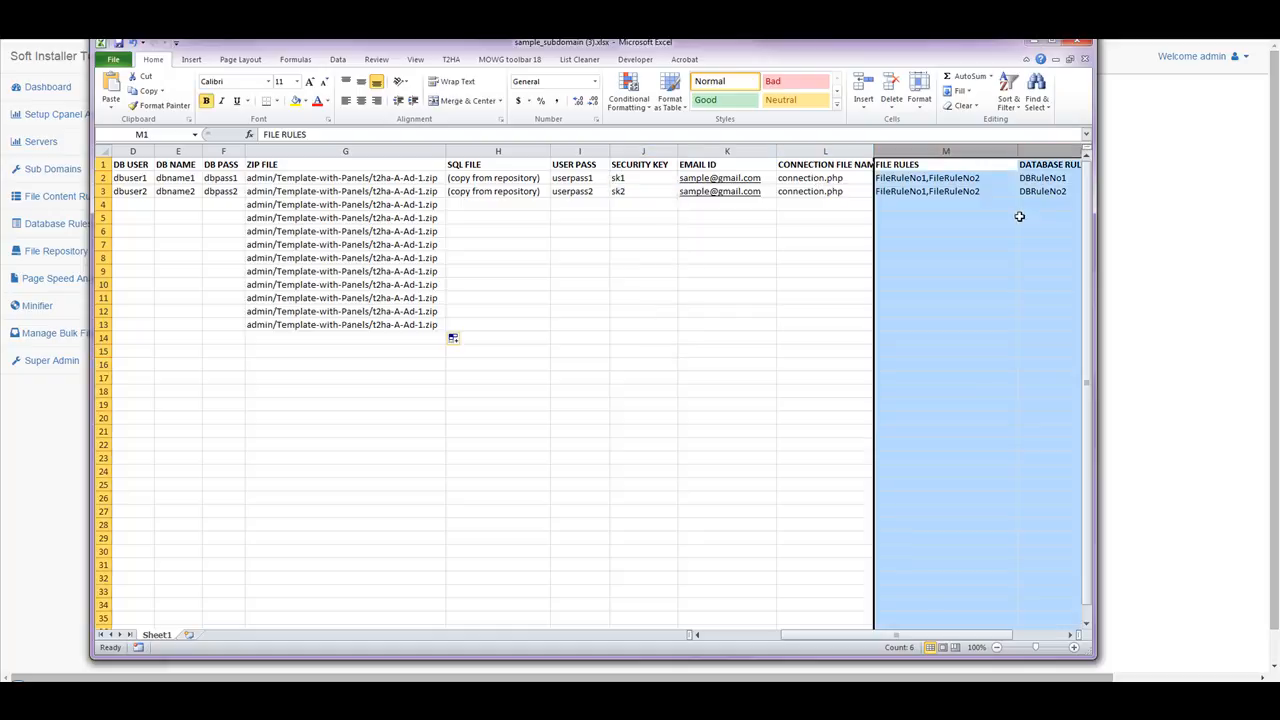
click(727, 231)
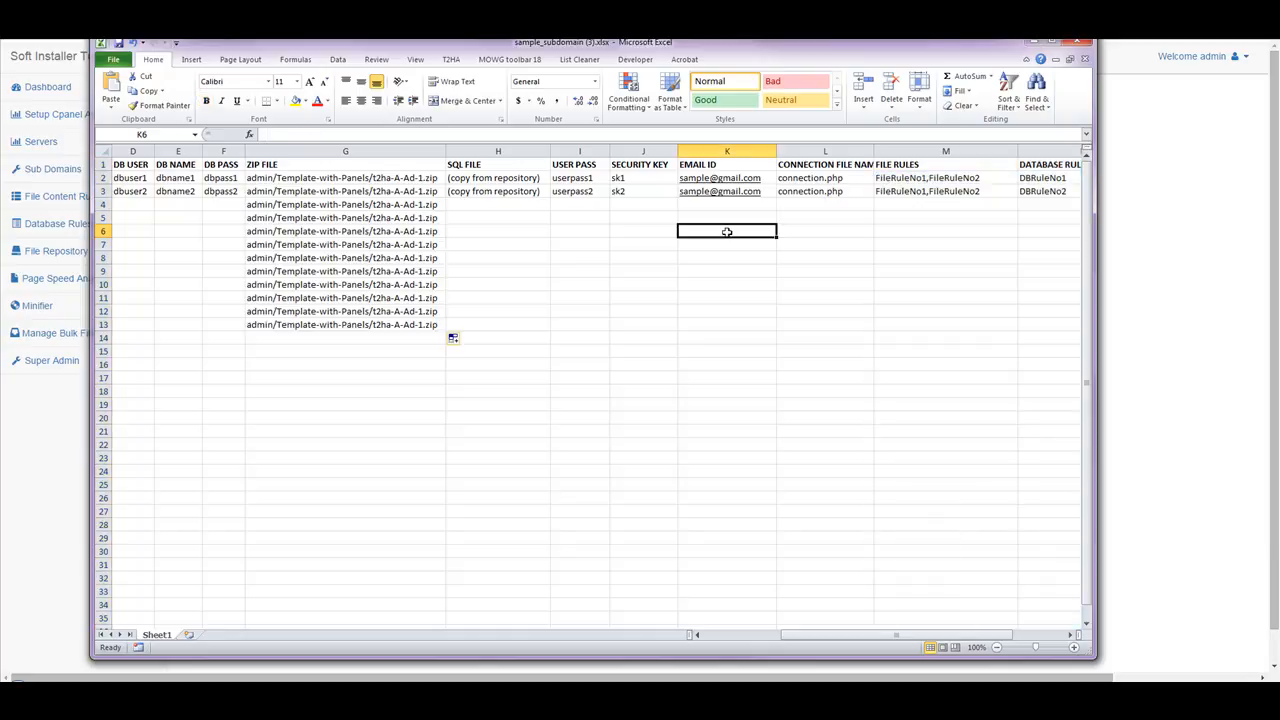
click(846, 338)
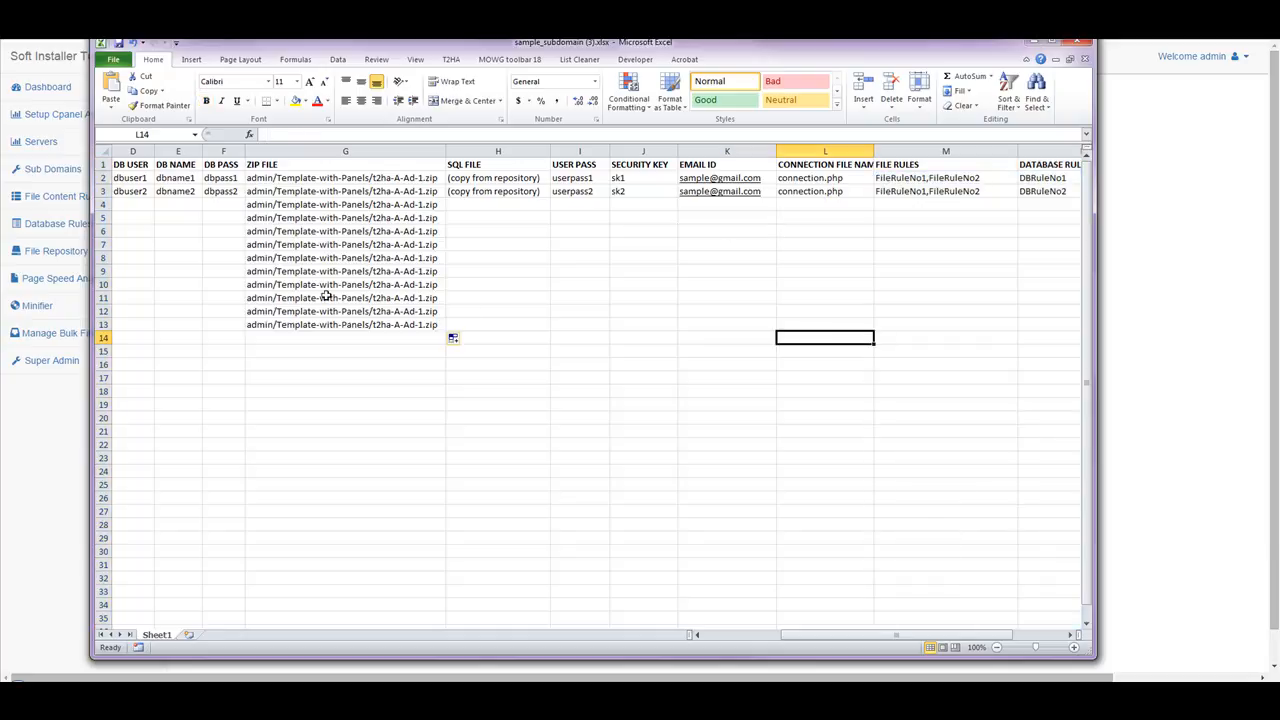
click(353, 326)
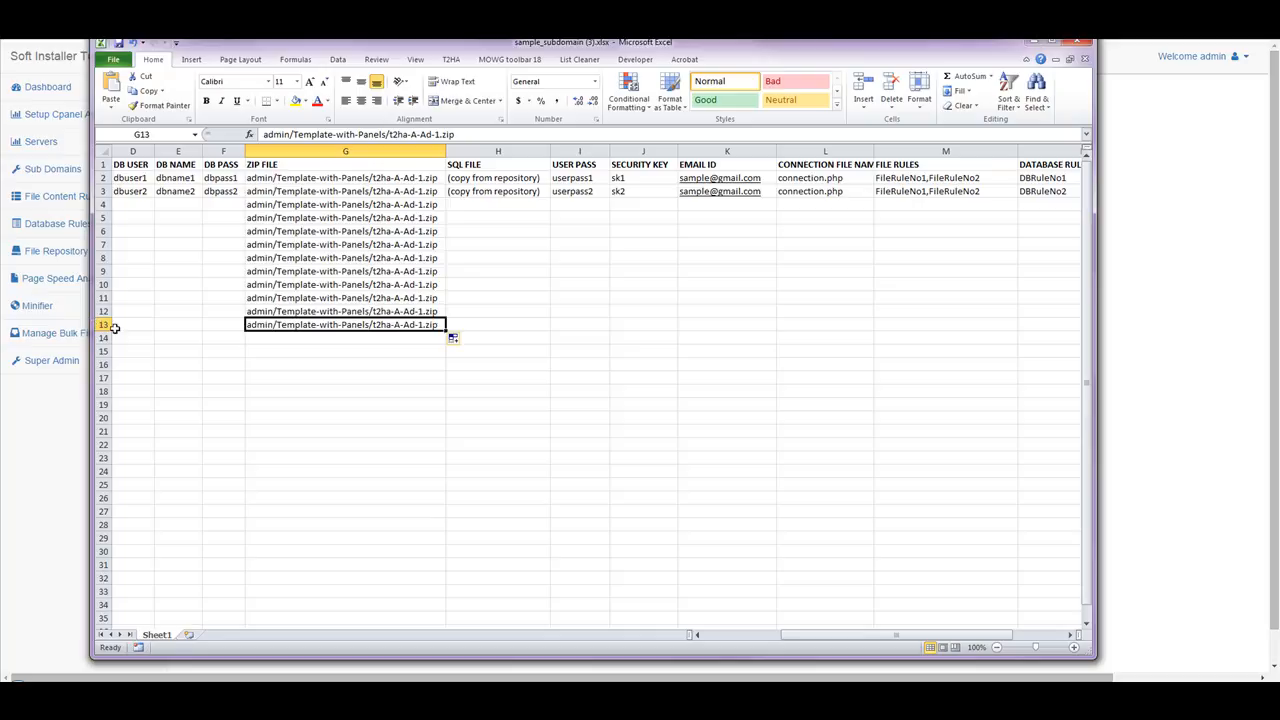
click(859, 341)
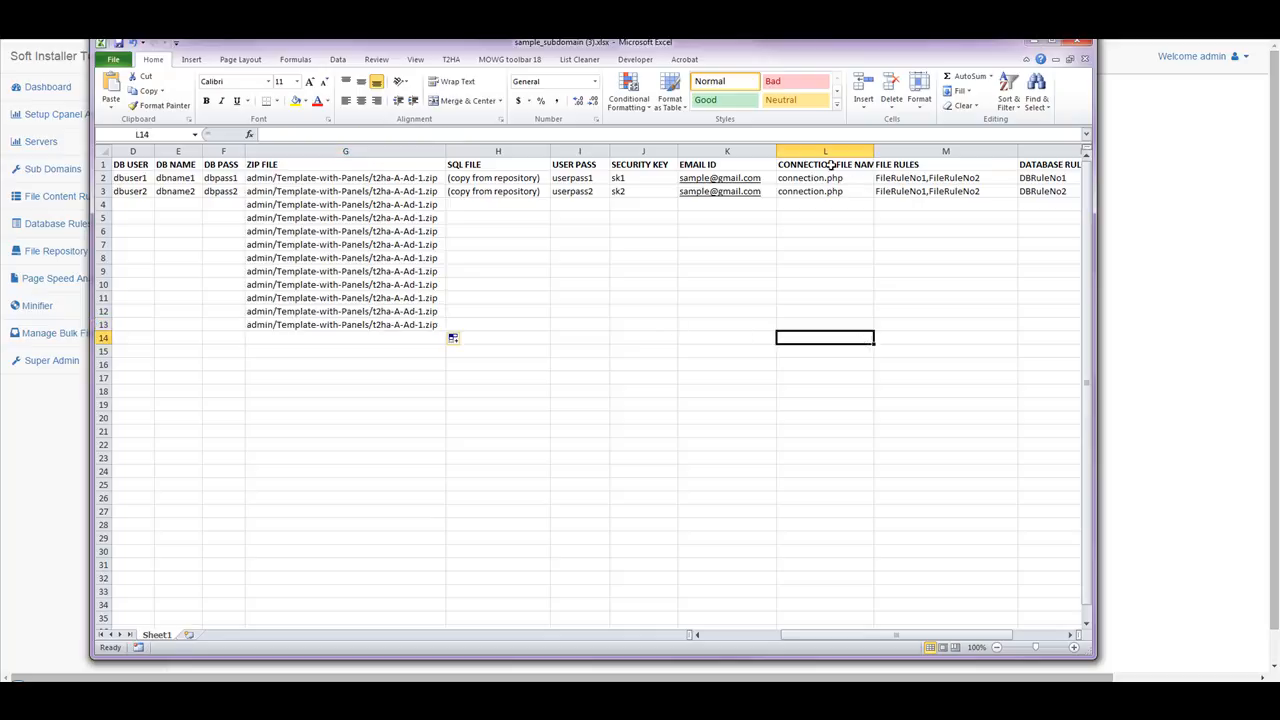
drag(833, 179, 832, 191)
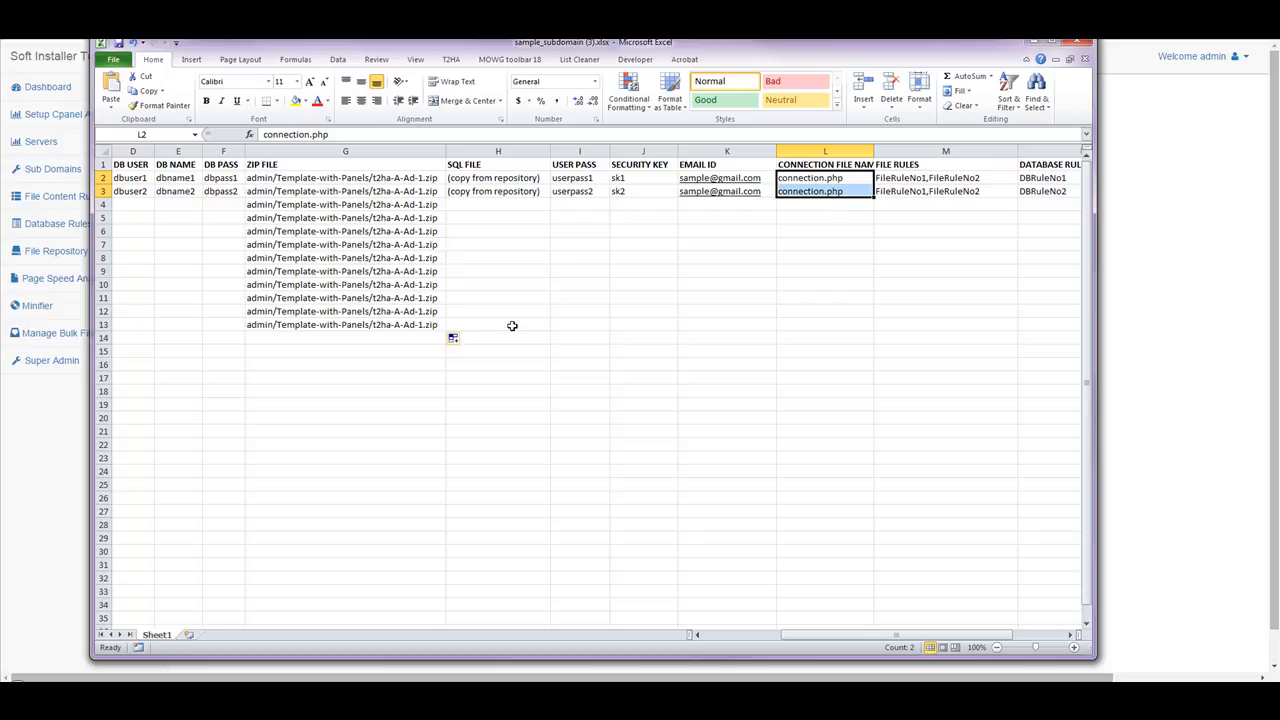
click(824, 322)
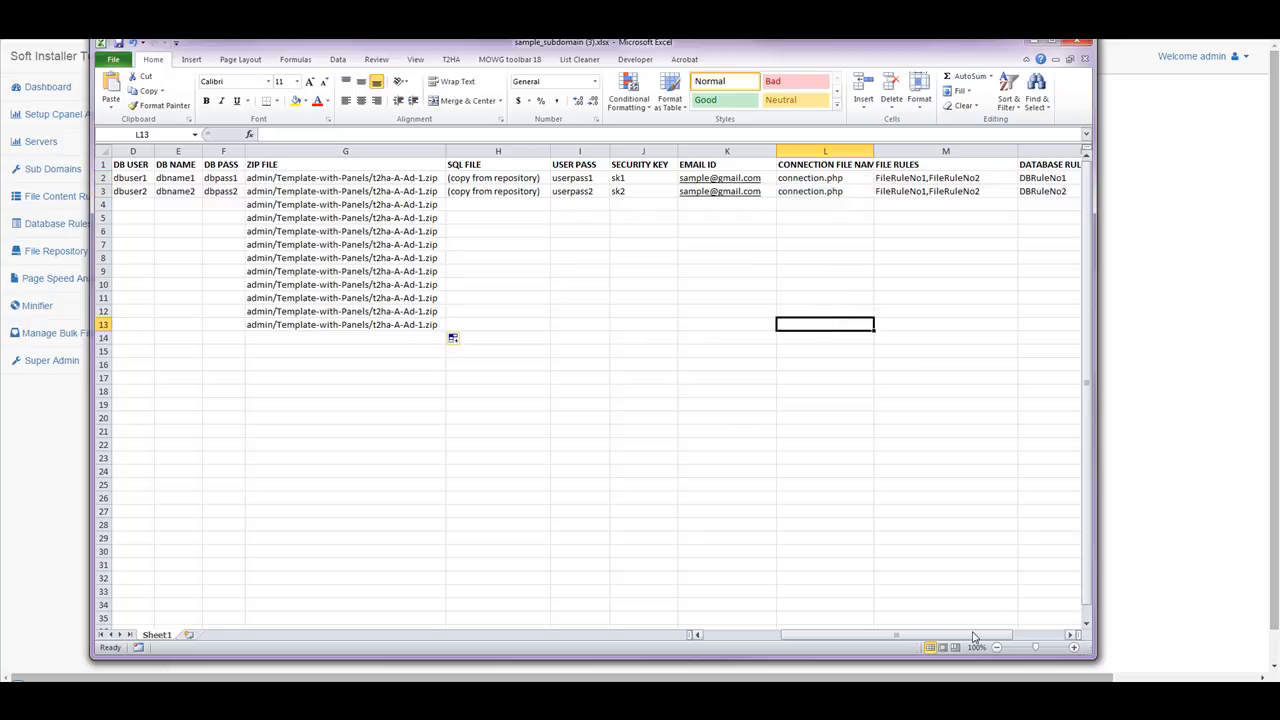
- Copy the table from the SERVER header through row 13 of the CONNECTION FILE NAME column
drag(920, 634, 837, 634)
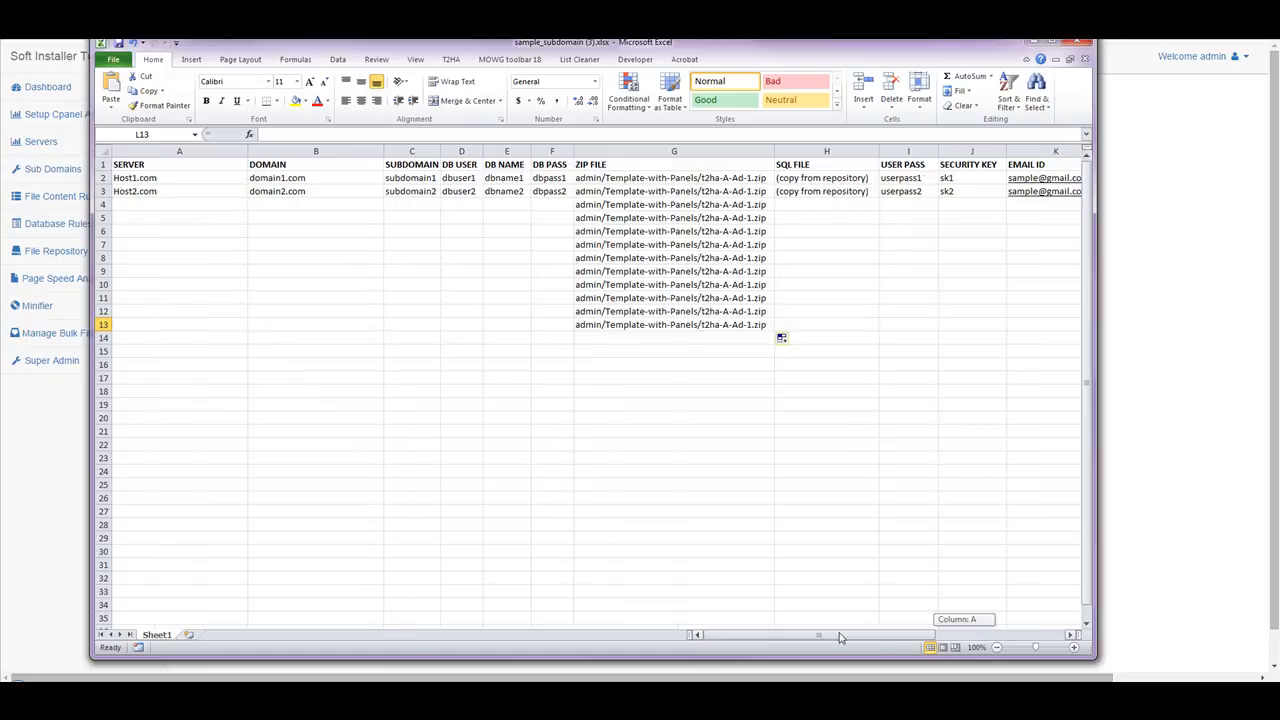
shift+click(145, 165)
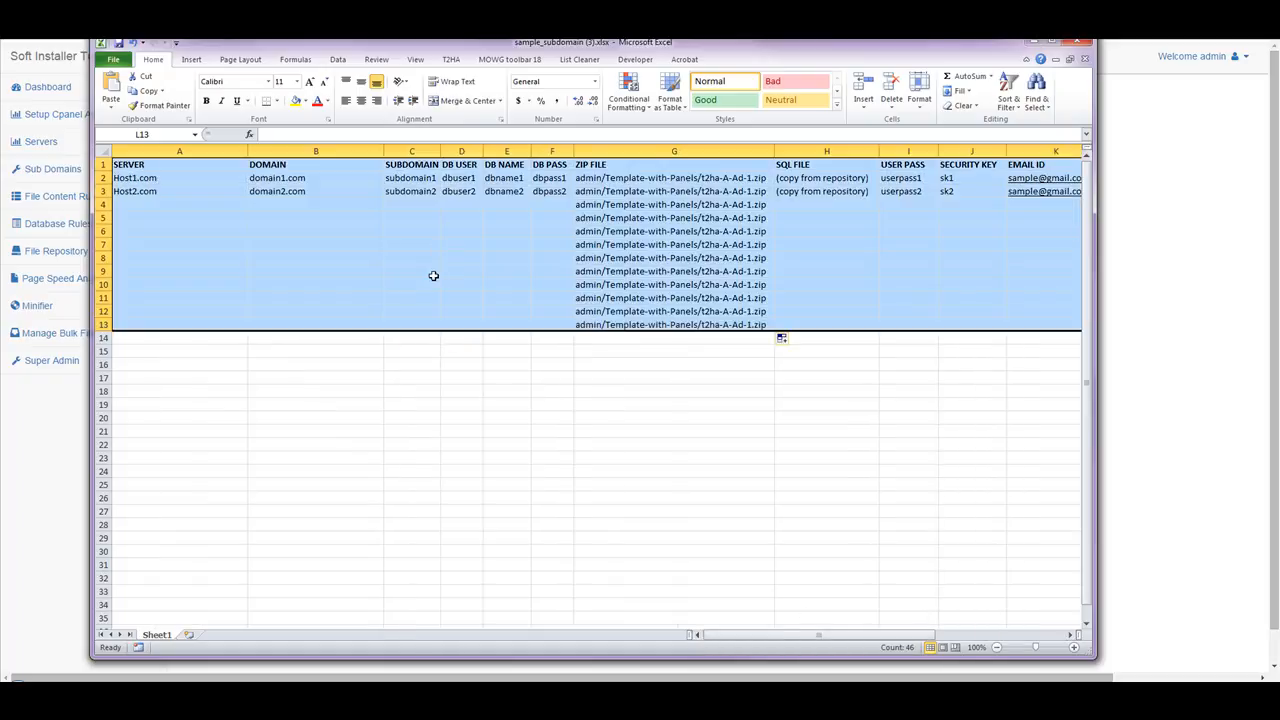
right_click(397, 209)
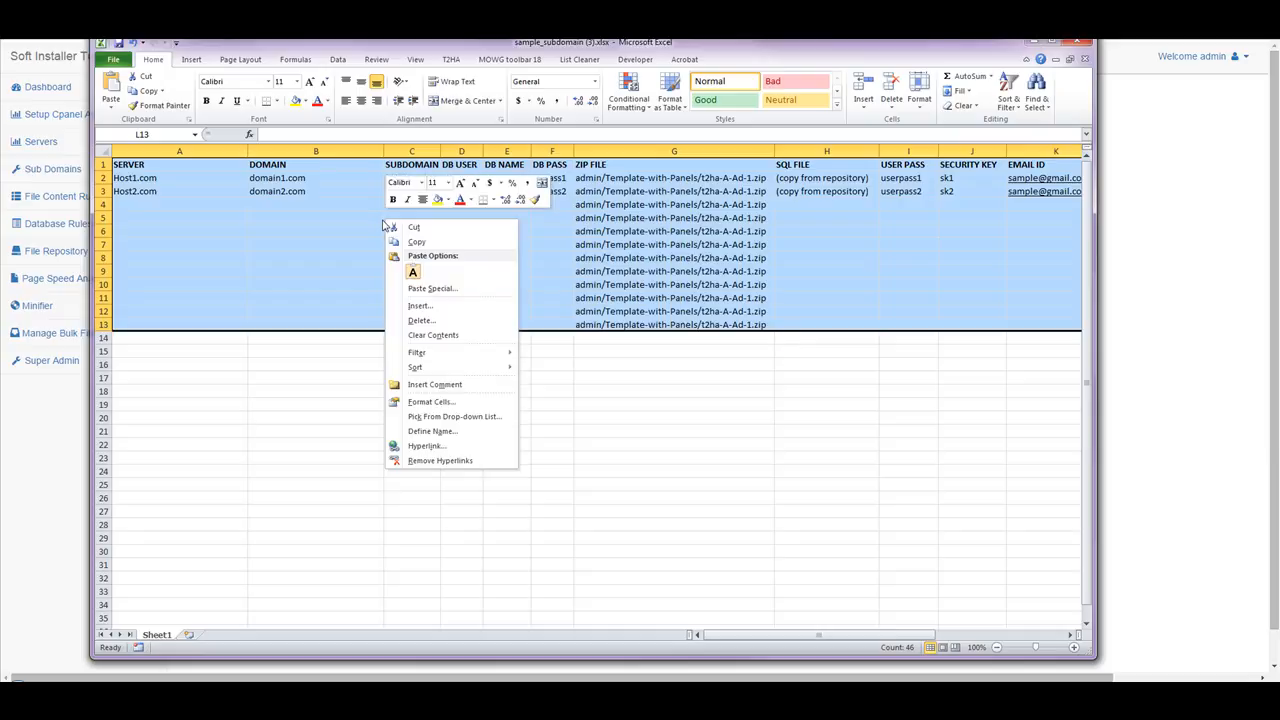
click(420, 242)
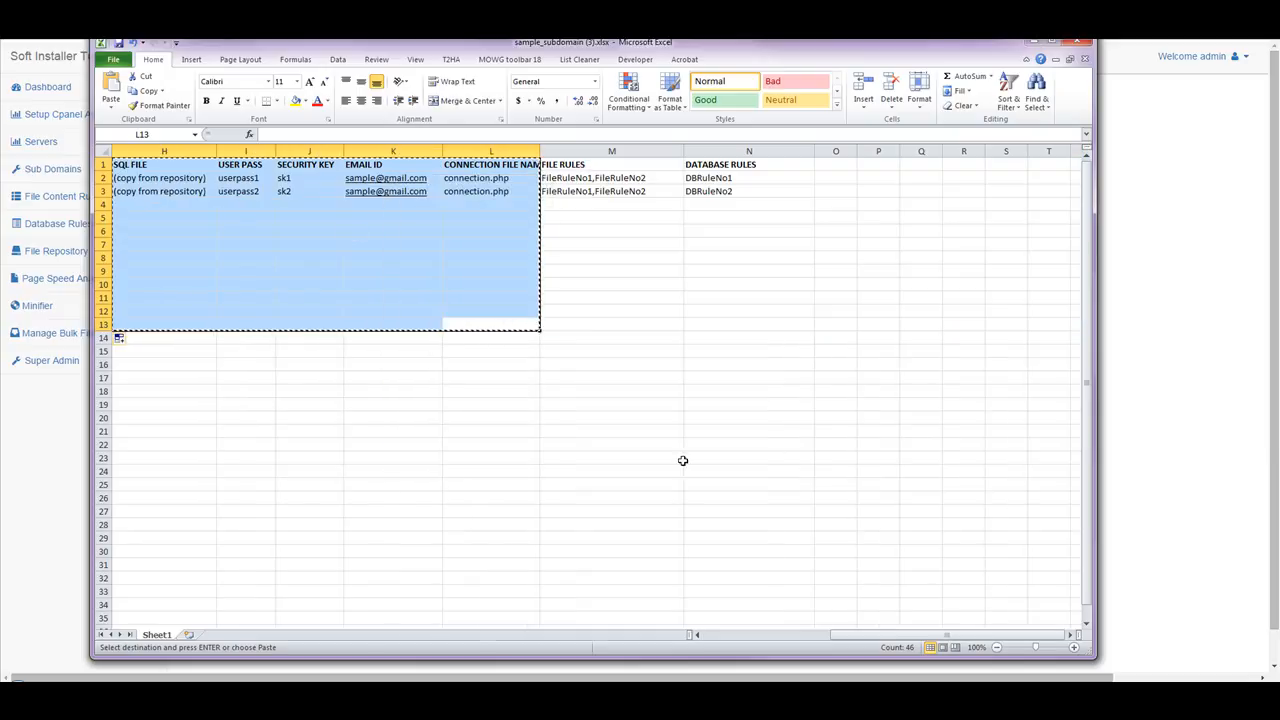
- Switch to Soft Installer Tool, open the subdomain Batch Installation page and paste the copied Excel data into the upload area
drag(889, 634, 748, 633)
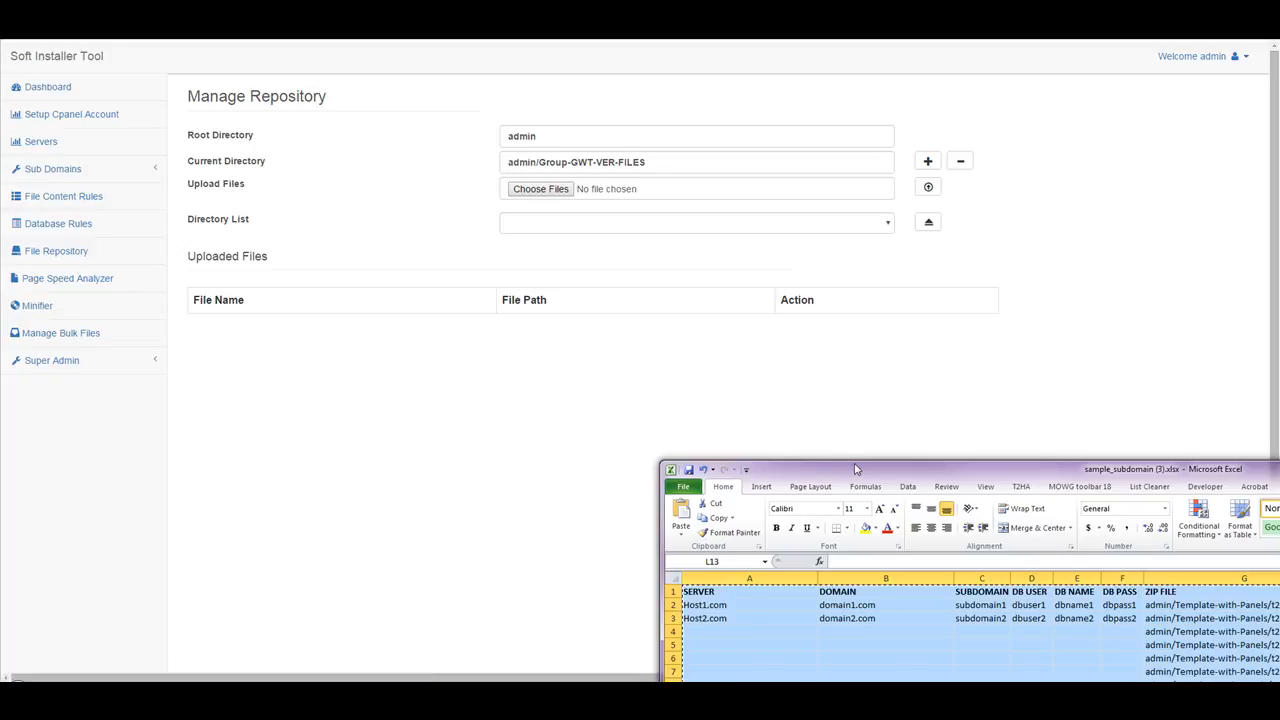
click(56, 170)
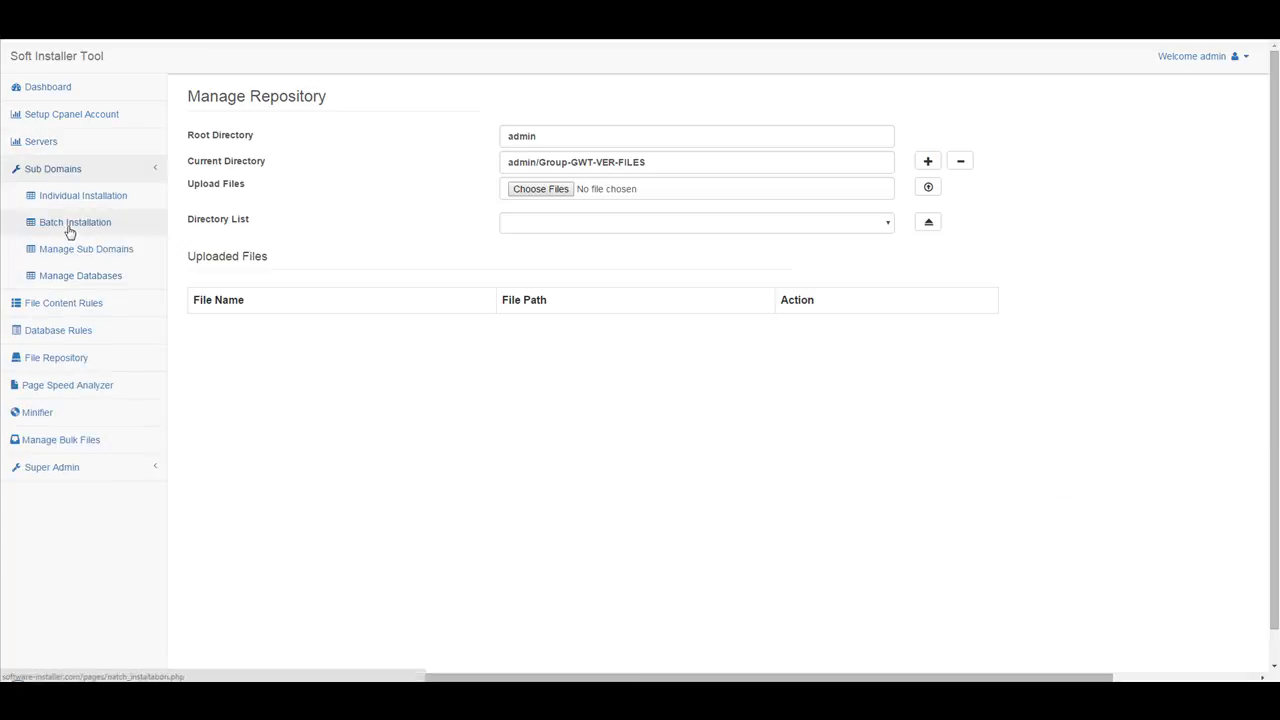
click(70, 224)
right_click(584, 200)
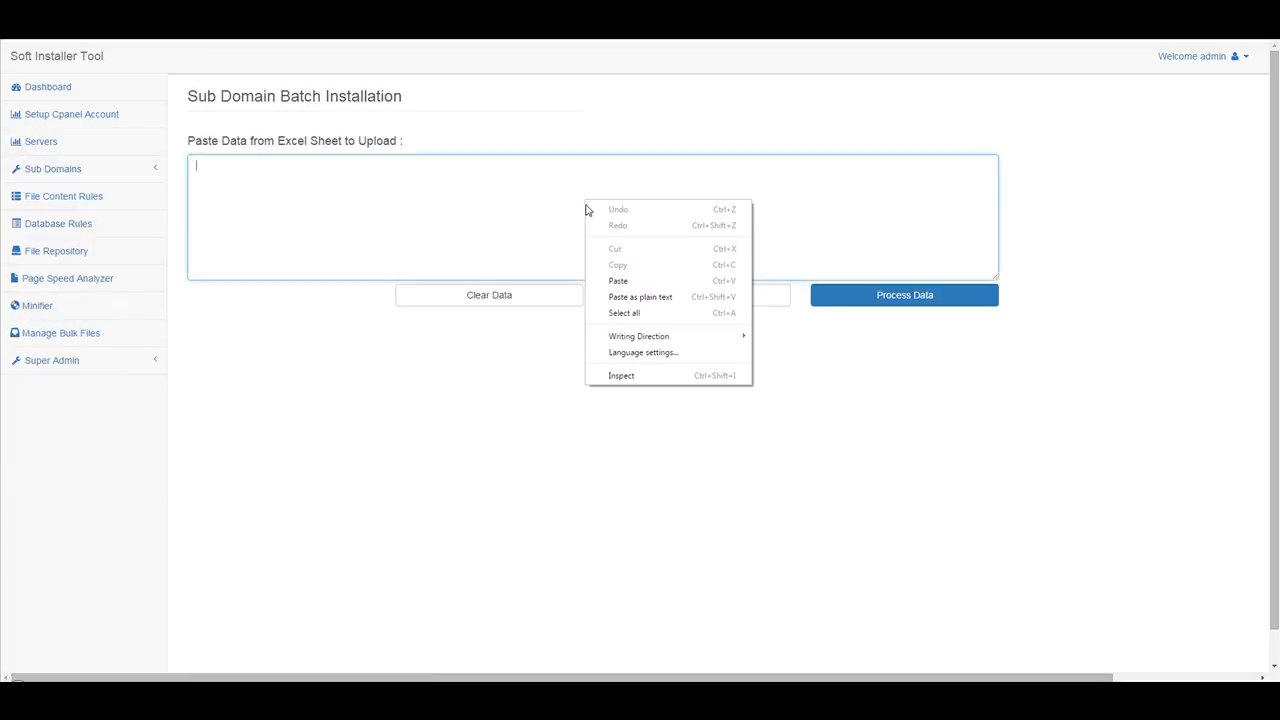
click(639, 280)
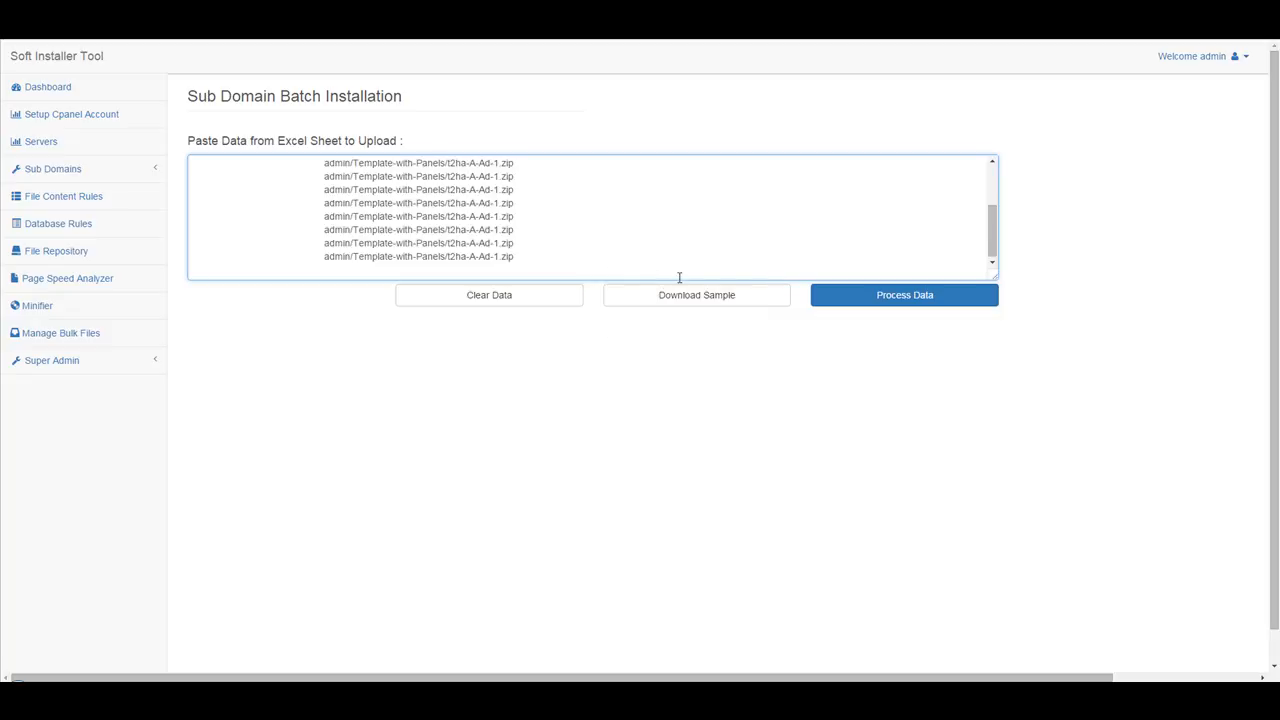
- Process the pasted data and inspect the Result column for all rows of the generated installation list
click(944, 296)
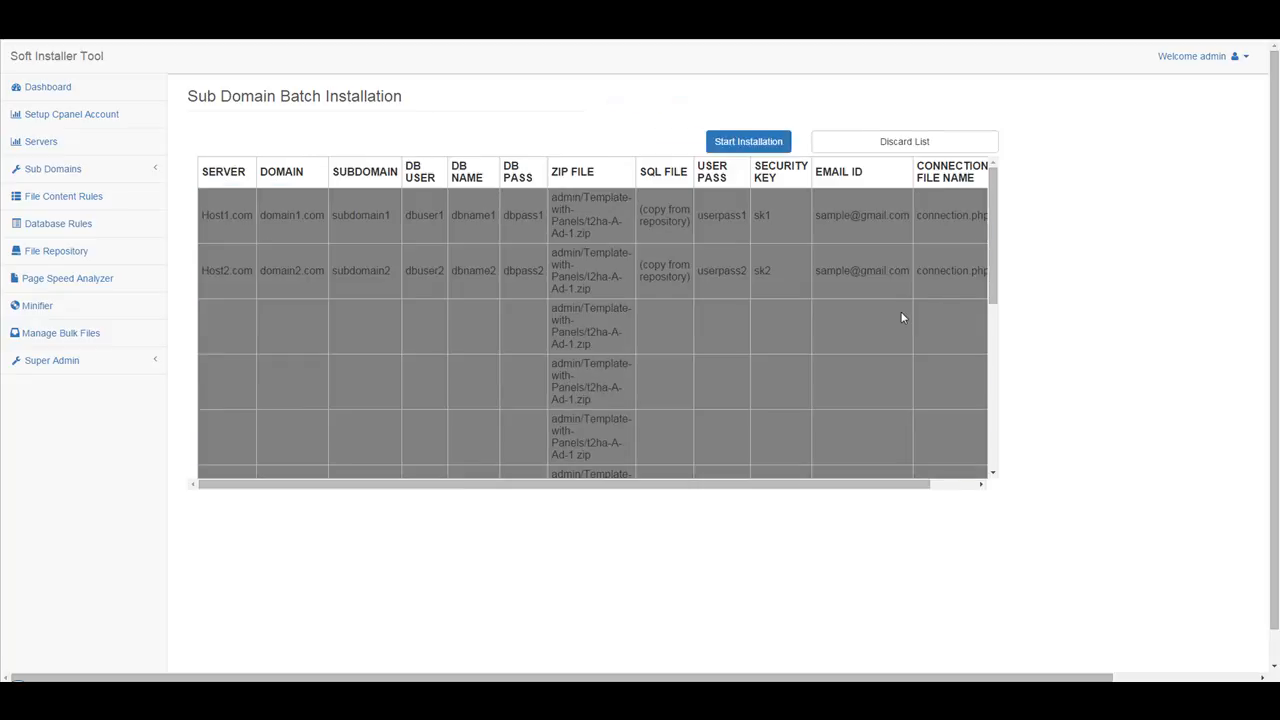
drag(625, 482, 903, 503)
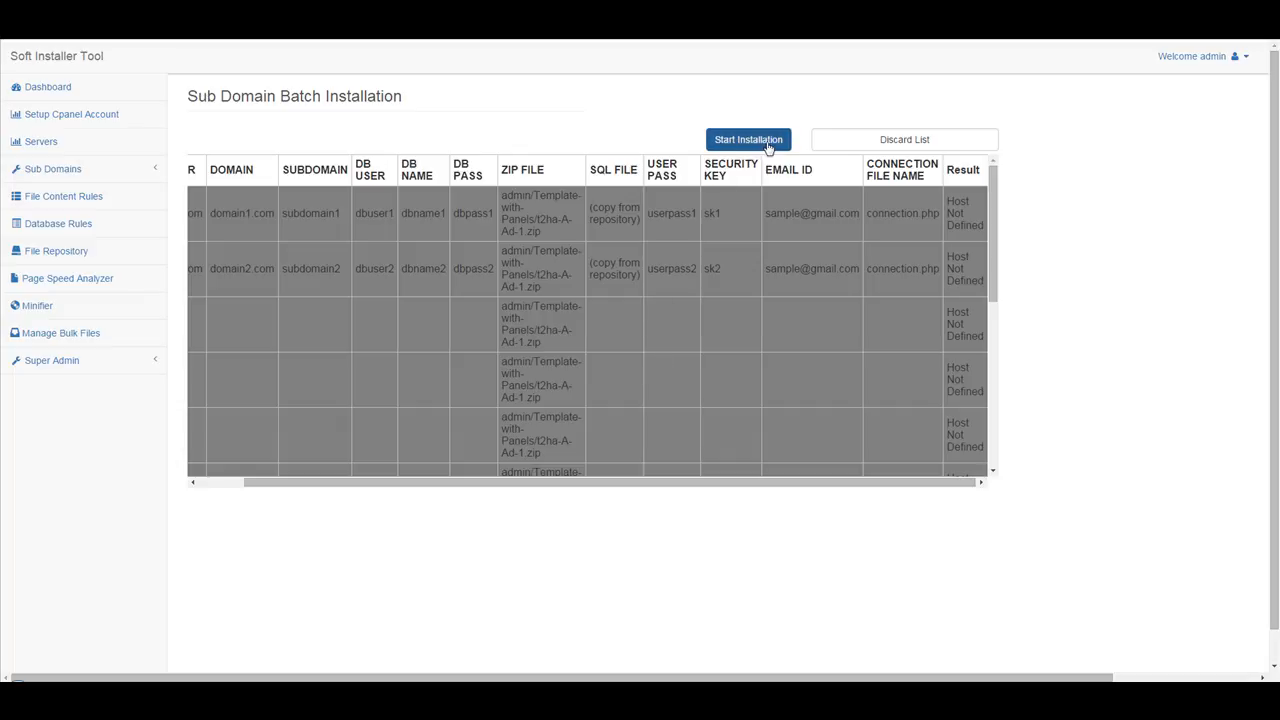
scroll(881, 354, down, 1)
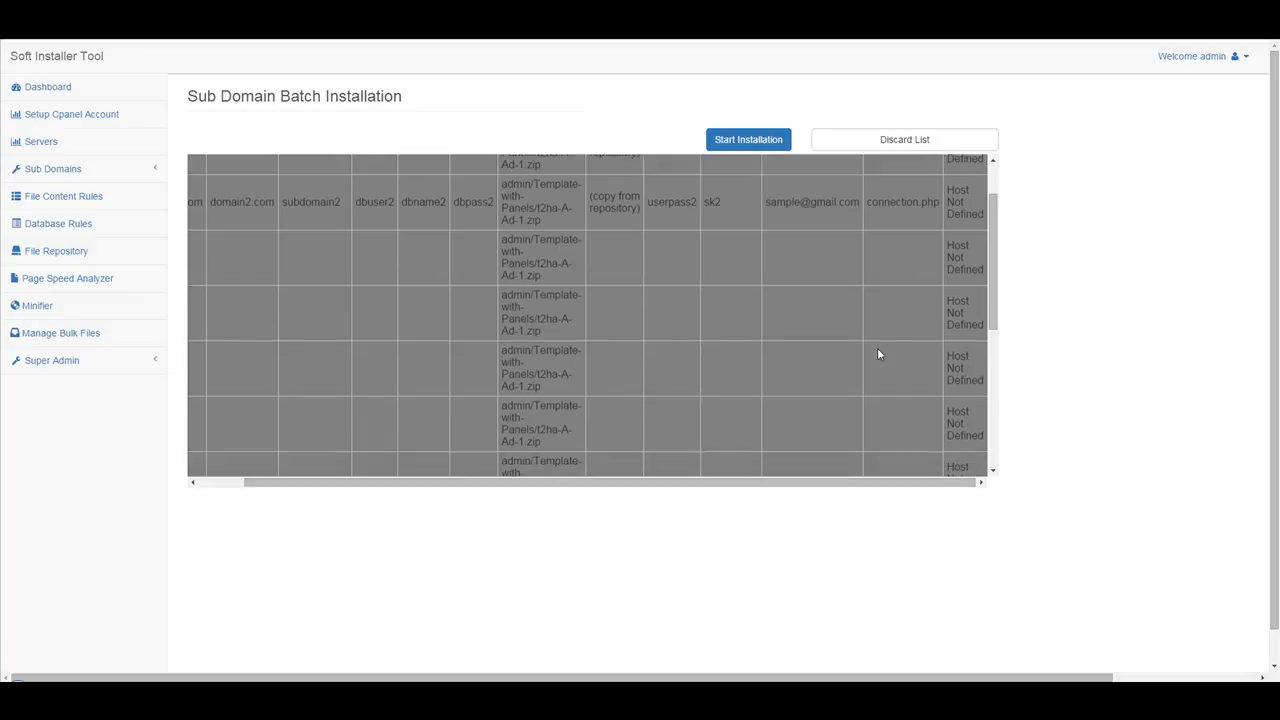
scroll(880, 354, down, 3)
scroll(871, 355, up, 5)
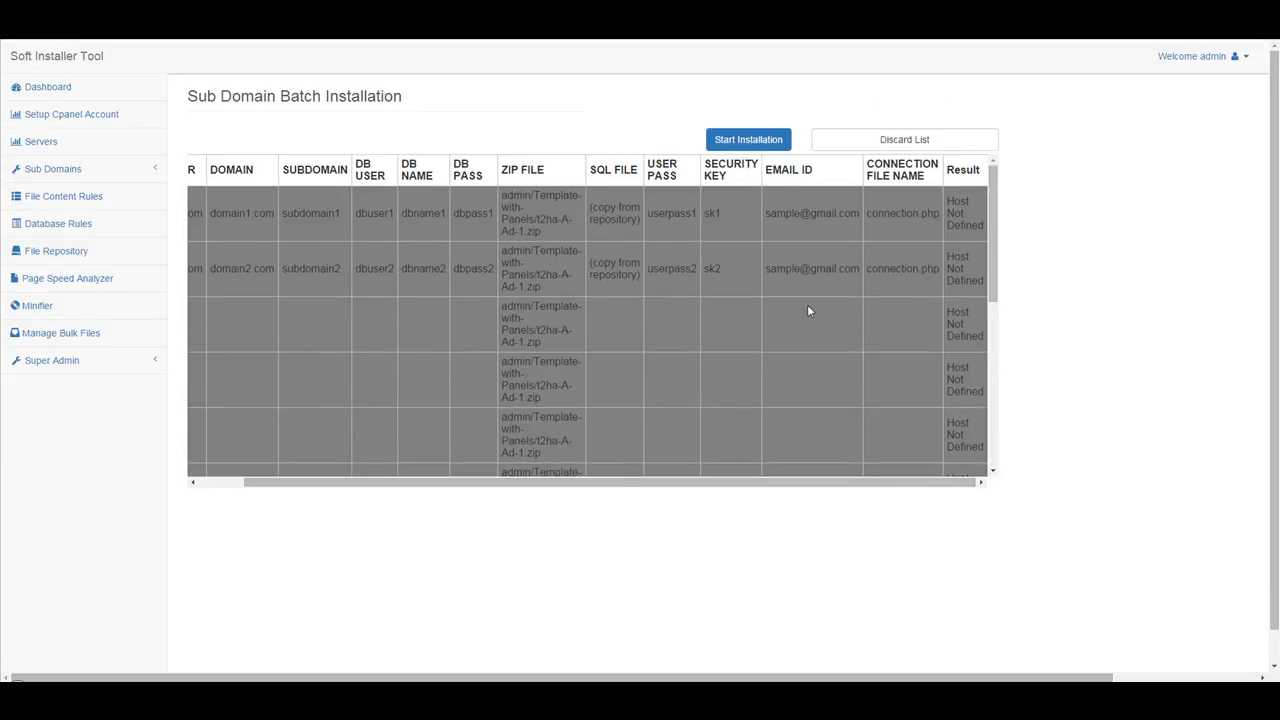
- Discard the installation list and clear the pasted data from the upload area
click(903, 145)
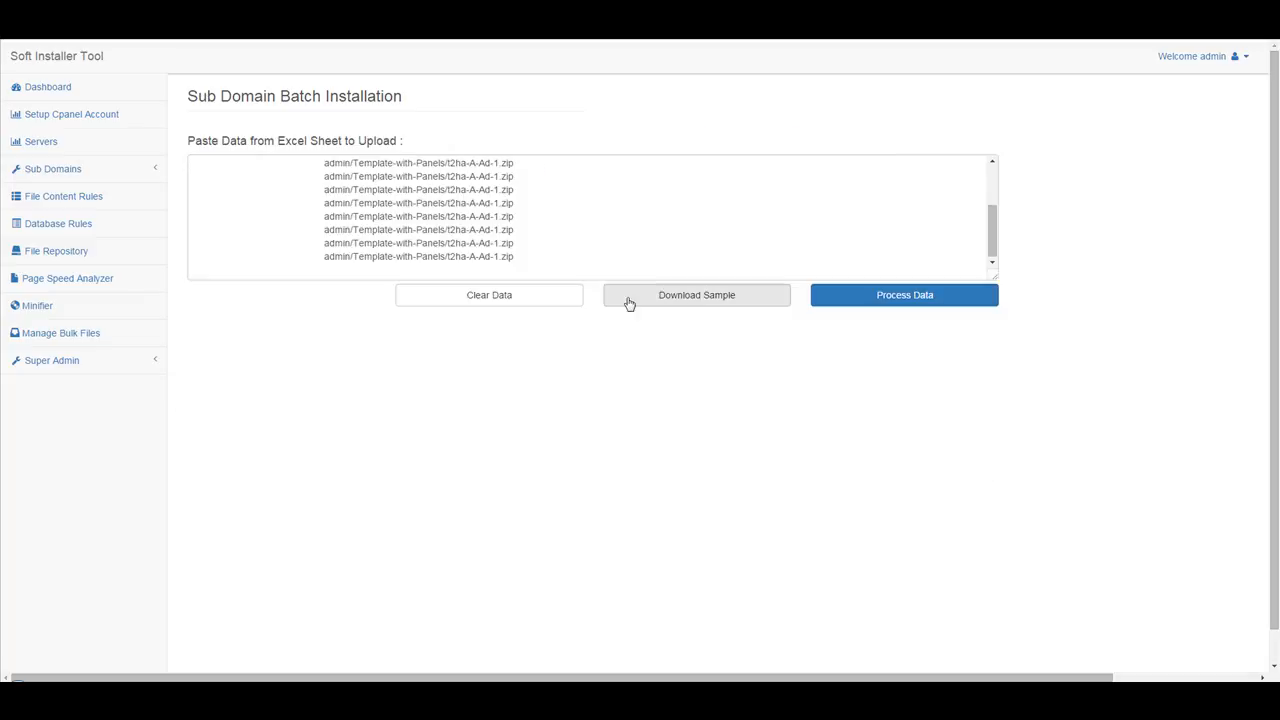
click(605, 192)
scroll(593, 222, up, 2)
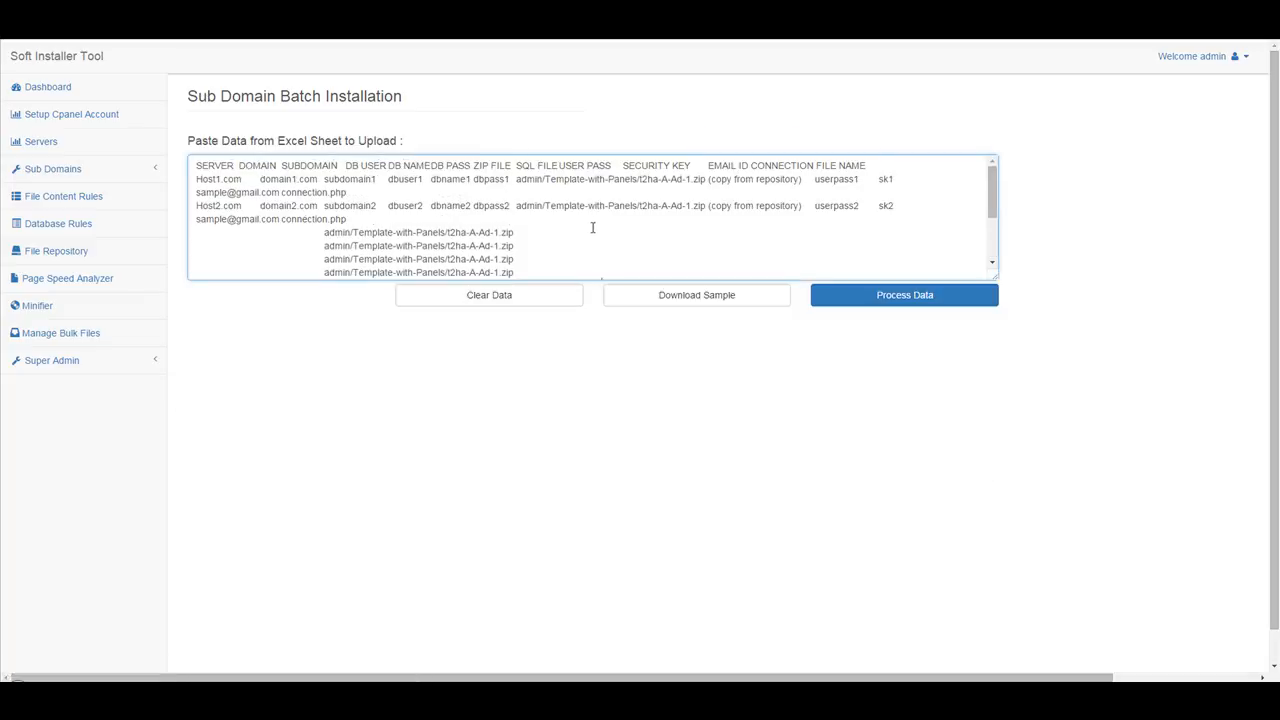
click(489, 298)
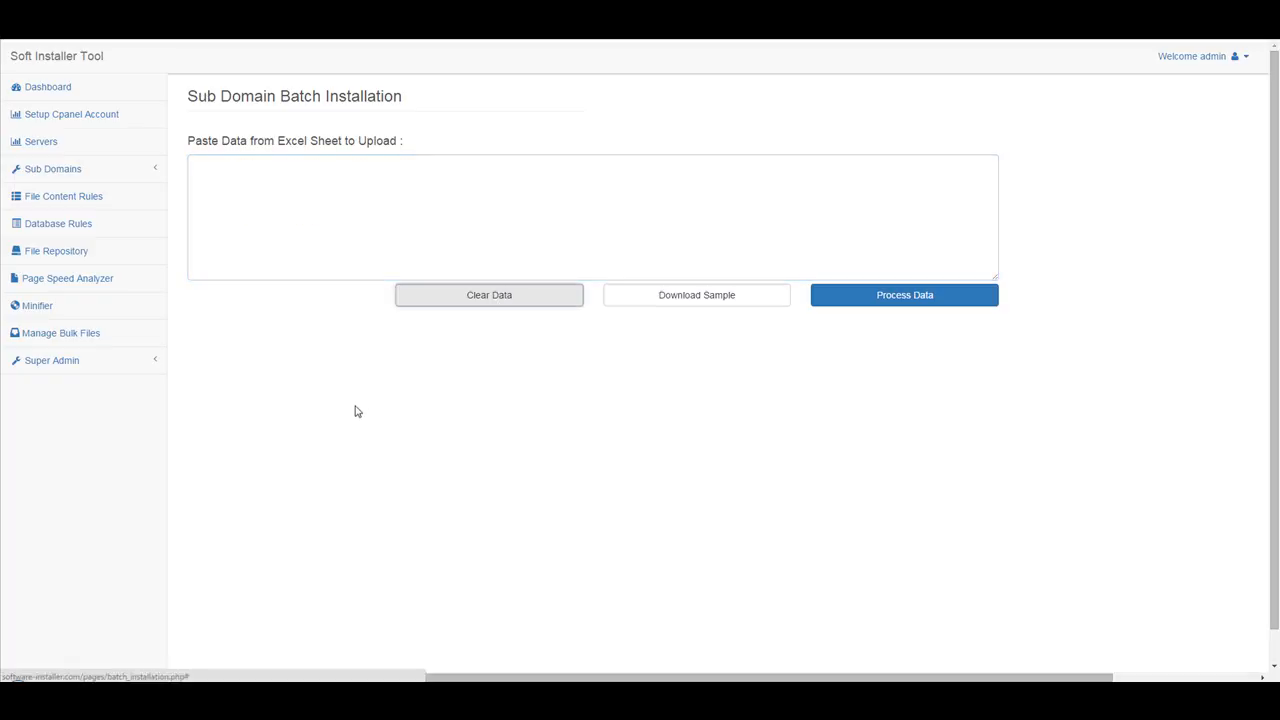
- Switch back to the Excel sheet, bring its window into view and deselect the copied range
key(alt+Tab)
drag(980, 149, 925, 109)
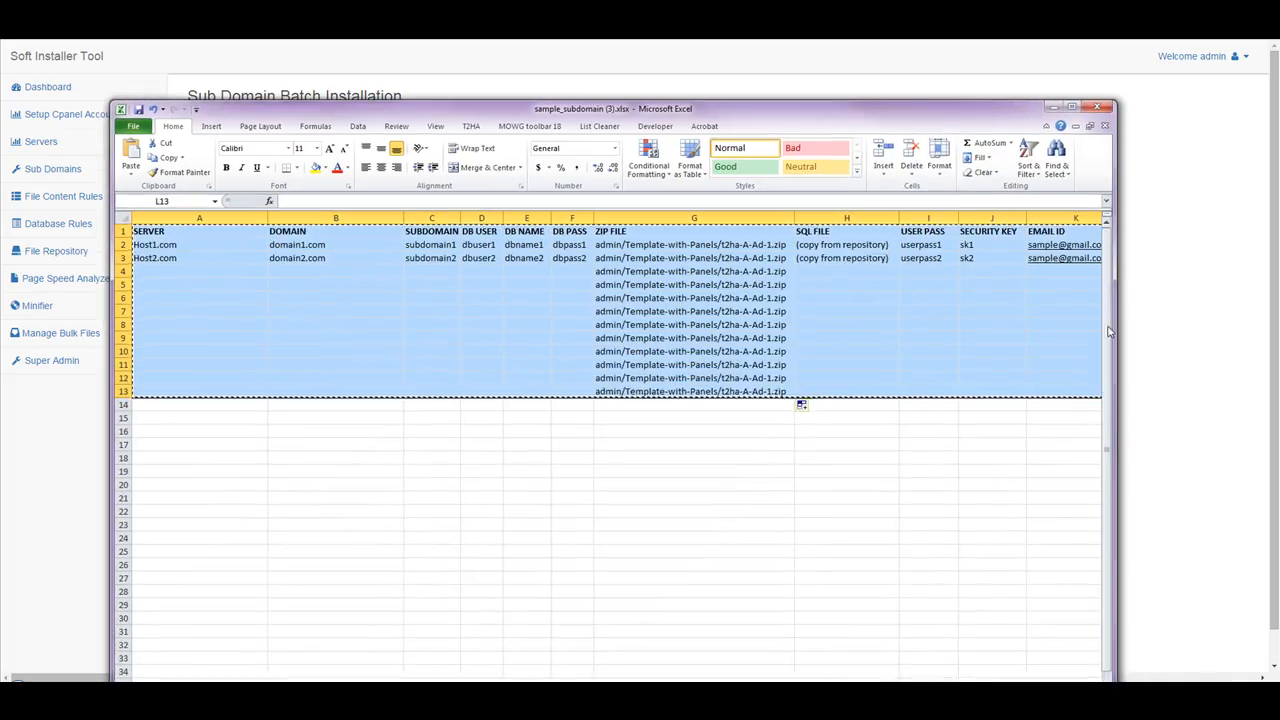
click(1039, 441)
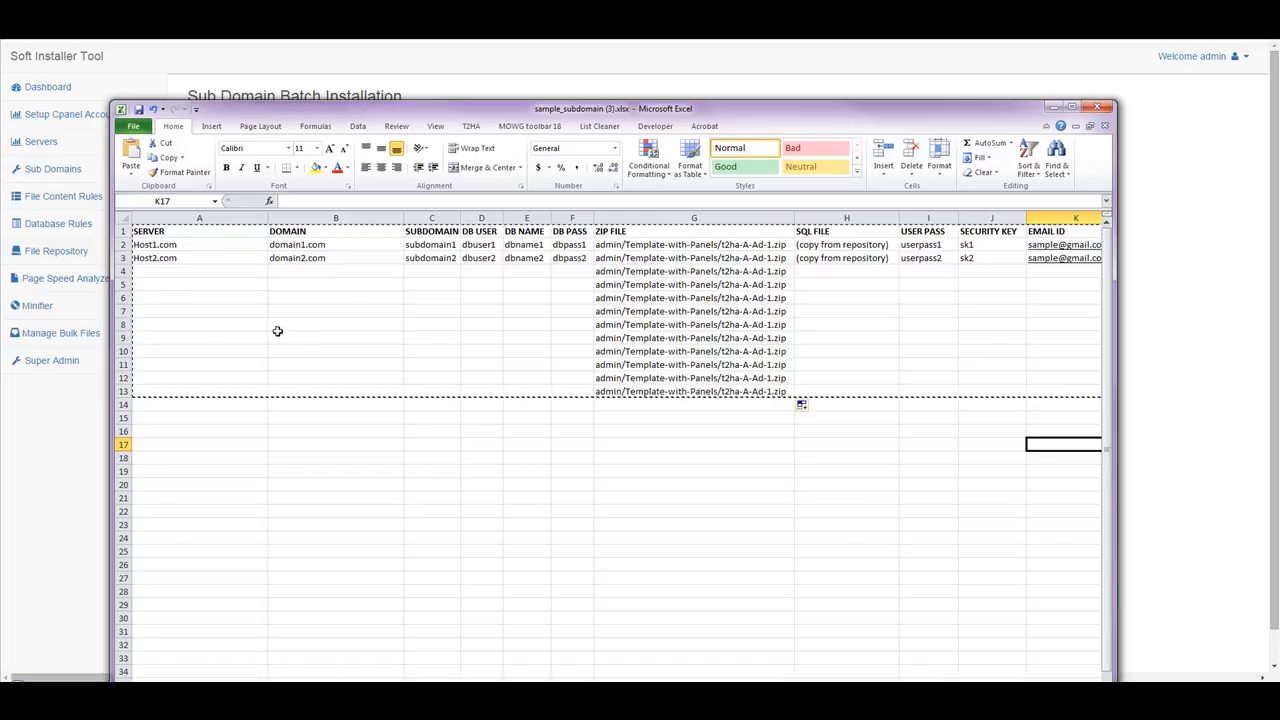
click(1097, 108)
click(641, 358)
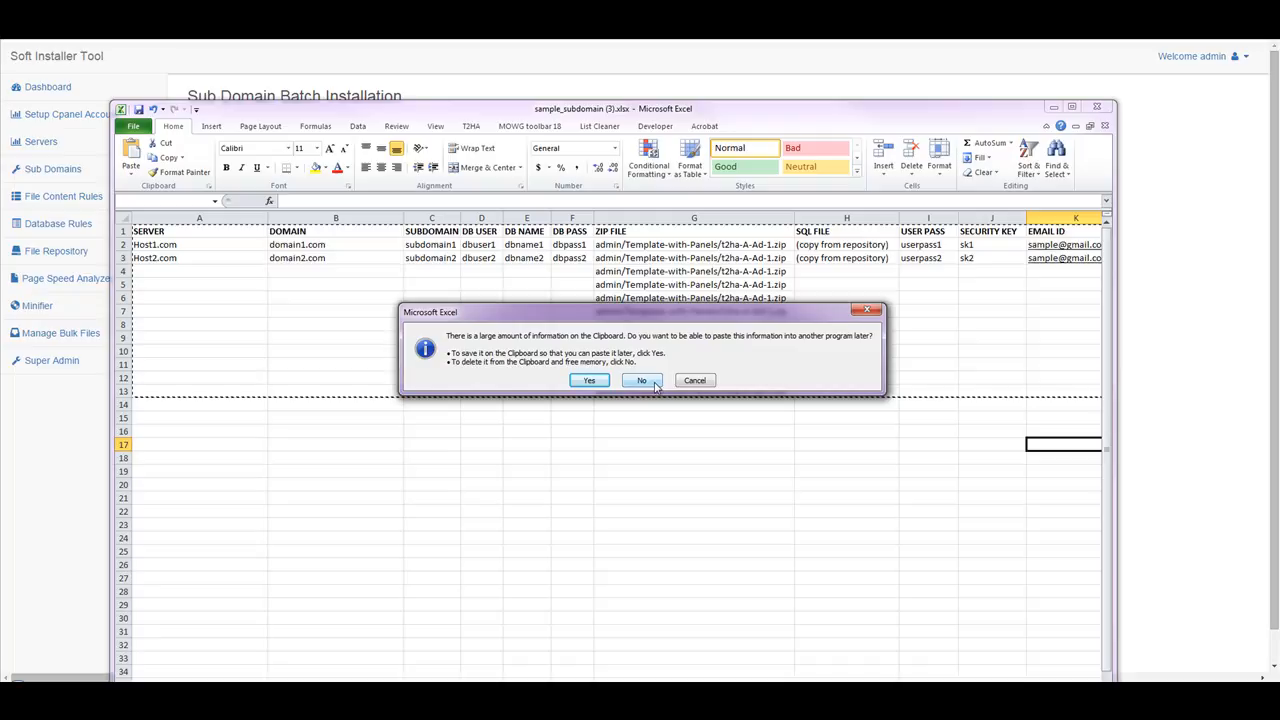
click(710, 385)
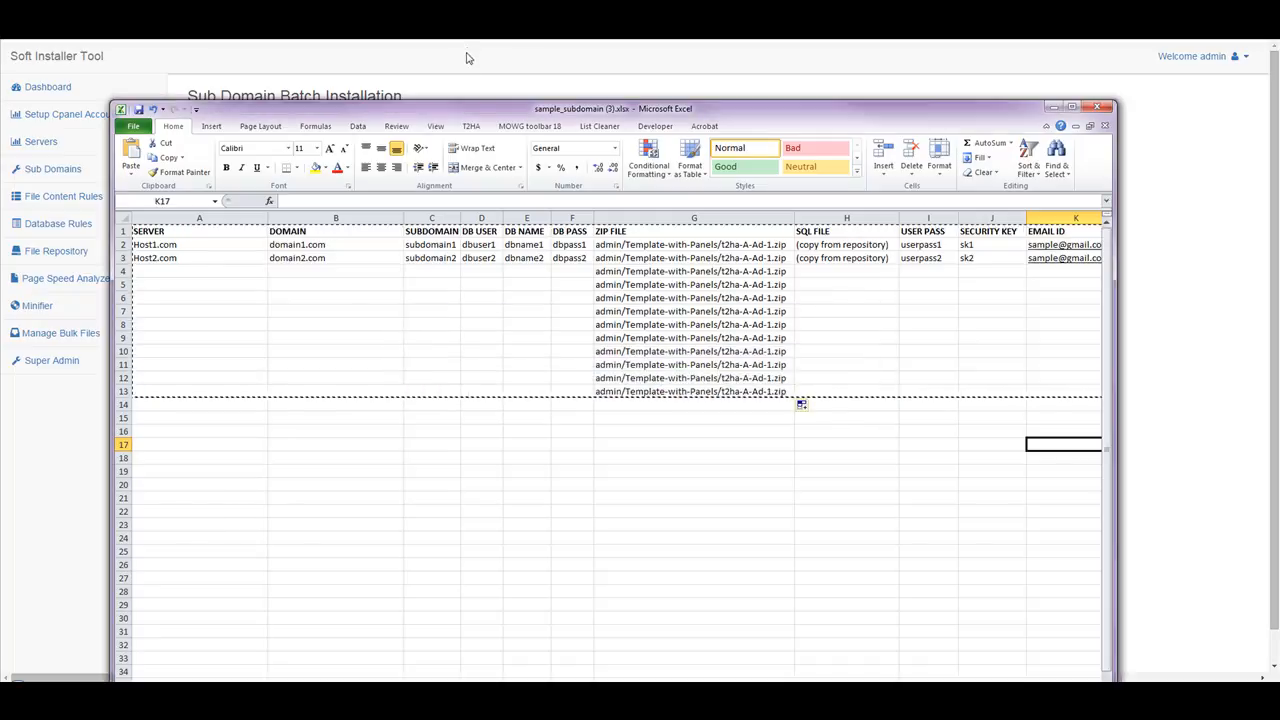